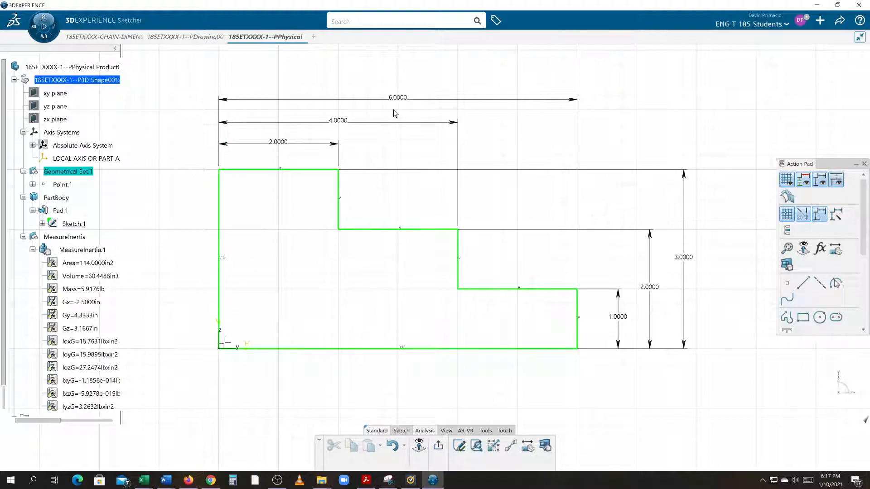
- Review the stair profile's dimensions and exit the sketch to return to the 3D part
{"action": "left_click", "coordinate": [344, 122]}
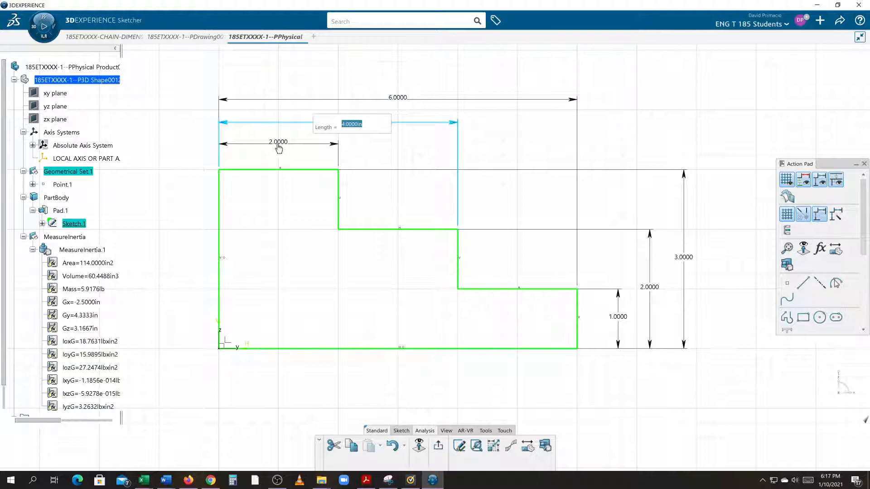
{"action": "left_click", "coordinate": [394, 211]}
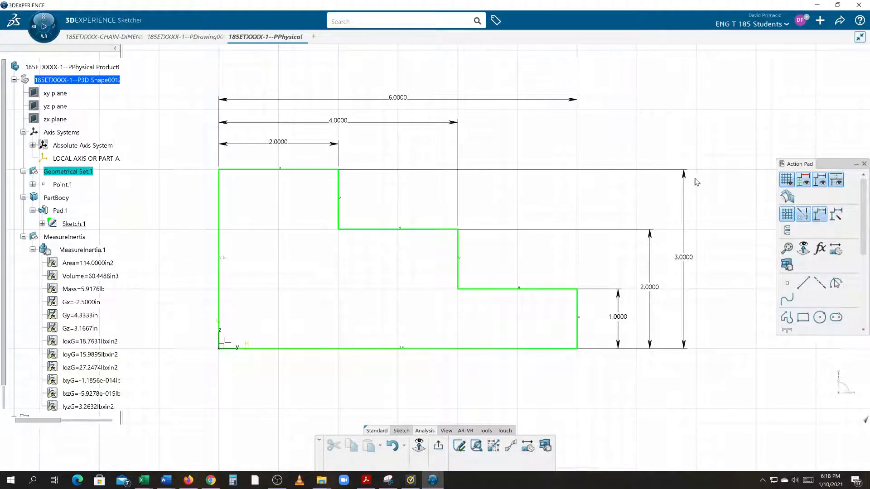
{"action": "middle_click_drag", "start_coordinate": [620, 414], "coordinate": [621, 415]}
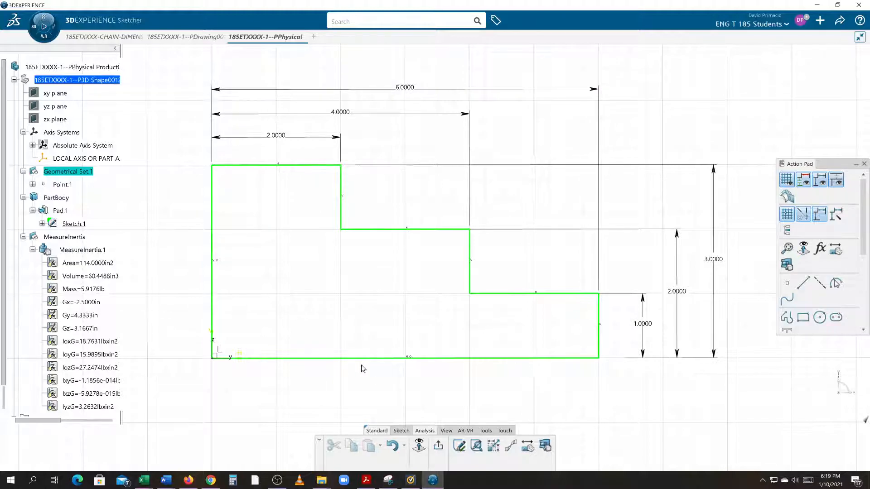
{"action": "mouse_move", "coordinate": [374, 370]}
{"action": "middle_mouse_down"}
{"action": "mouse_move", "coordinate": [363, 374]}
{"action": "mouse_move", "coordinate": [364, 363]}
{"action": "mouse_move", "coordinate": [374, 388]}
{"action": "middle_mouse_up"}
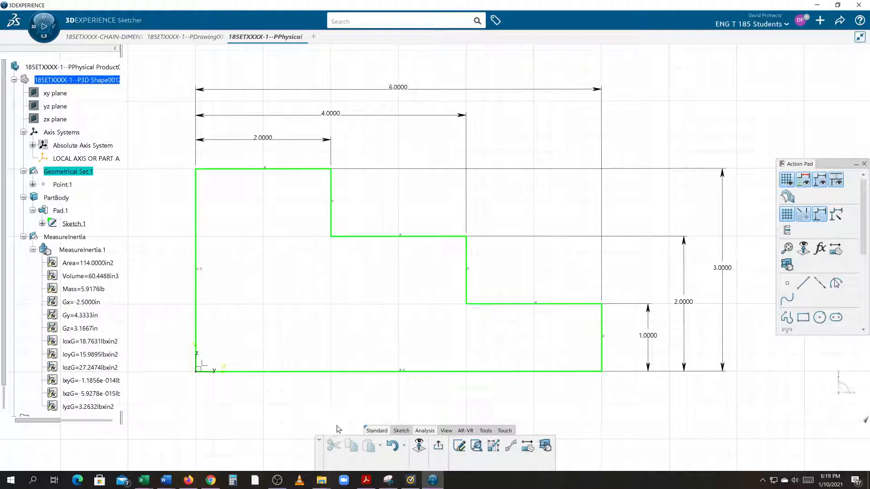
{"action": "left_click", "coordinate": [438, 447]}
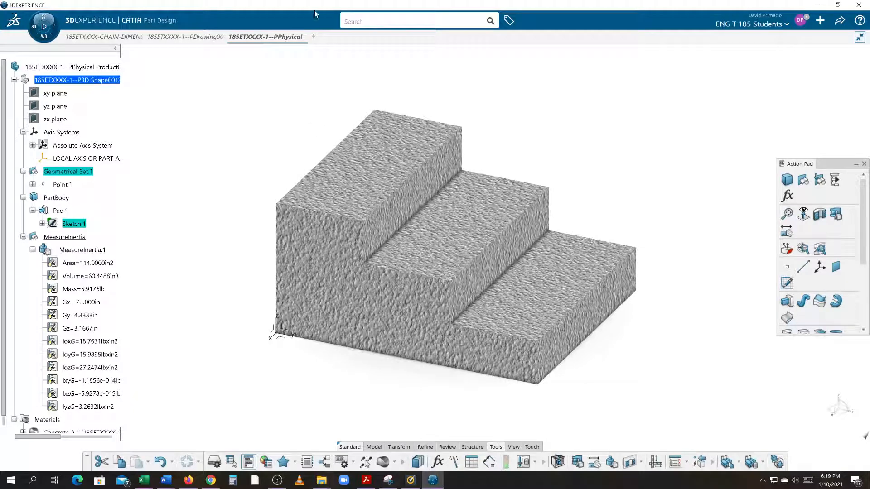
- Create a new drawing for the stair part with the Drafting app
{"action": "left_click", "coordinate": [313, 36]}
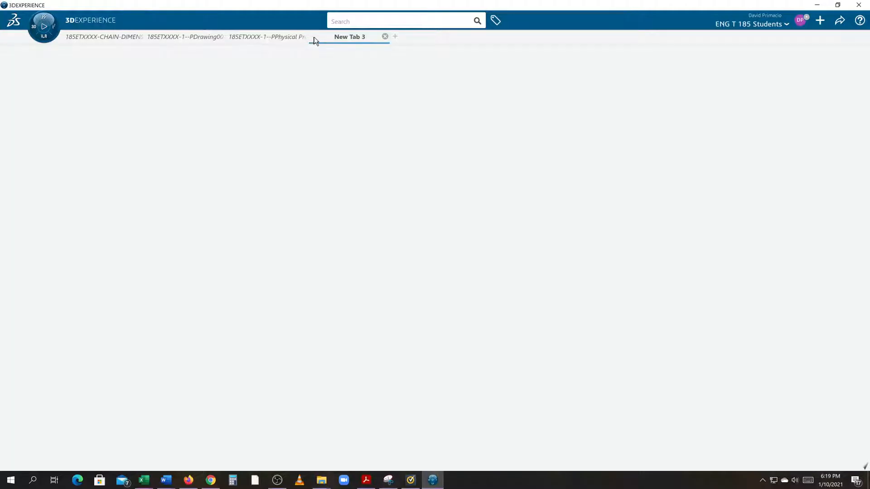
{"action": "left_click", "coordinate": [385, 37]}
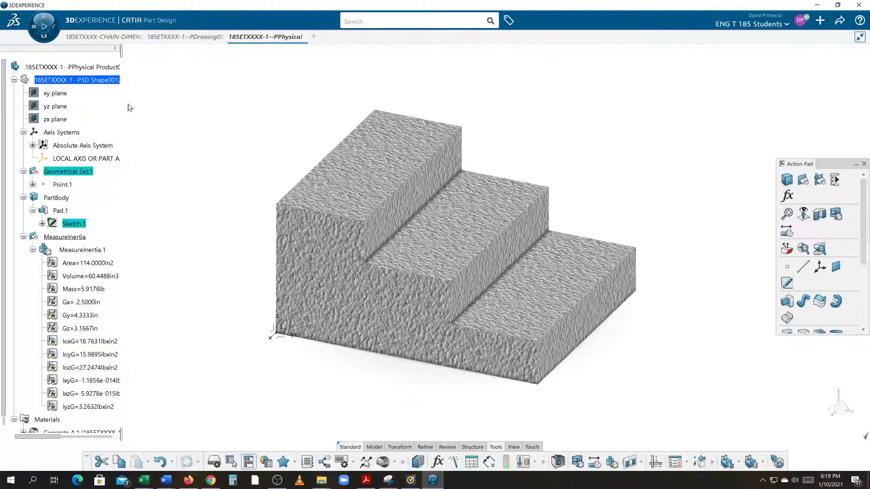
{"action": "left_click", "coordinate": [44, 26]}
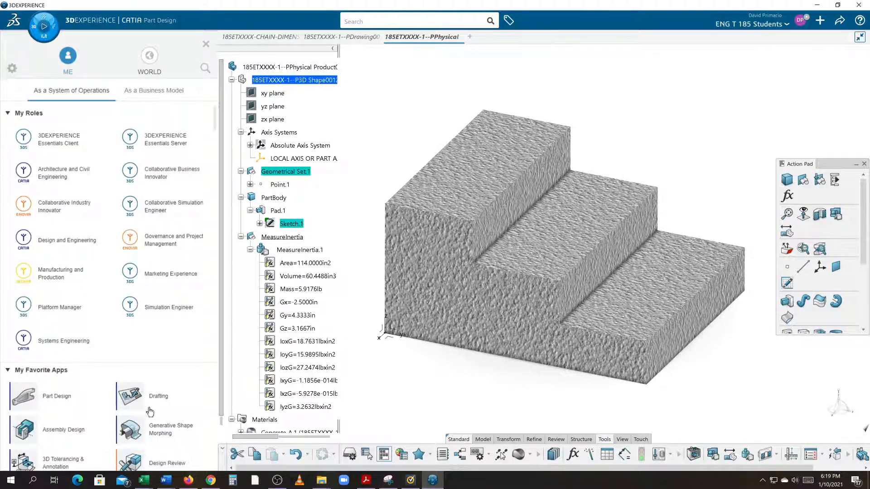
{"action": "left_click", "coordinate": [135, 398]}
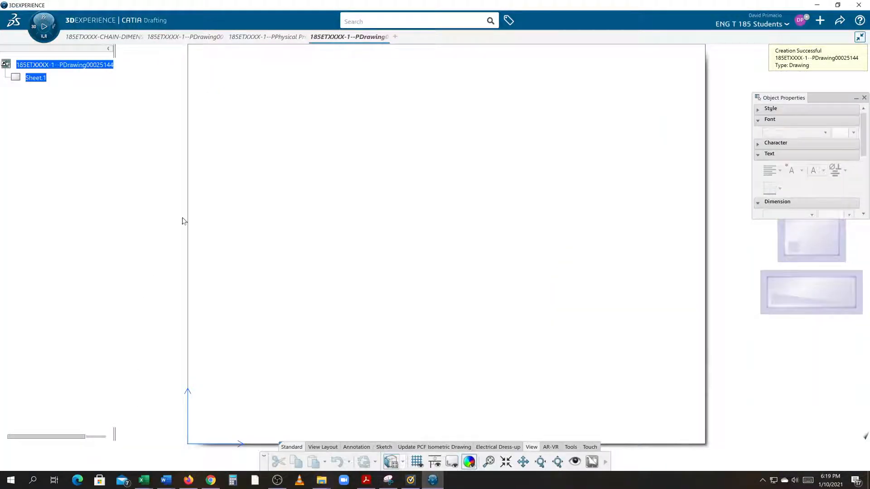
- Set the drawing's sheet style to C ANSI and create the frame and title block on the sheet
{"action": "left_click", "coordinate": [335, 447]}
{"action": "left_click", "coordinate": [498, 462]}
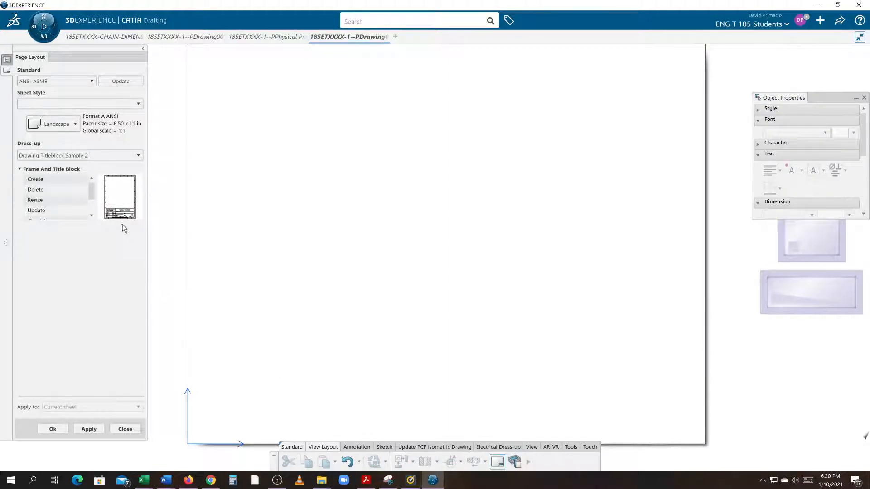
{"action": "left_click", "coordinate": [39, 103]}
{"action": "left_click", "coordinate": [45, 132]}
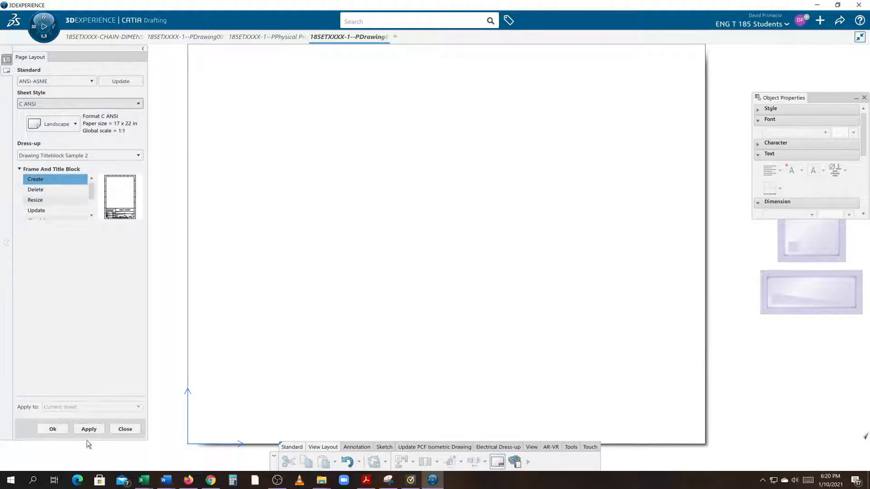
{"action": "left_click", "coordinate": [89, 429]}
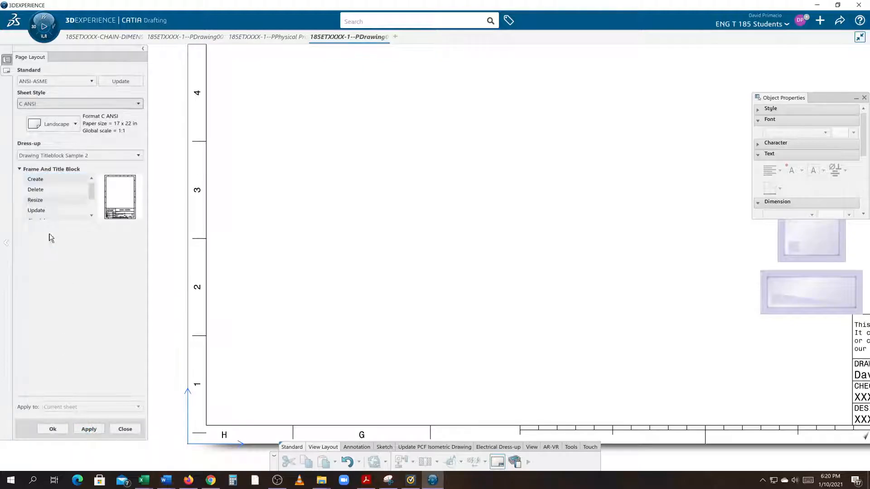
- Add a revision block to the sheet with the description None and accept the page layout
{"action": "left_click", "coordinate": [45, 201]}
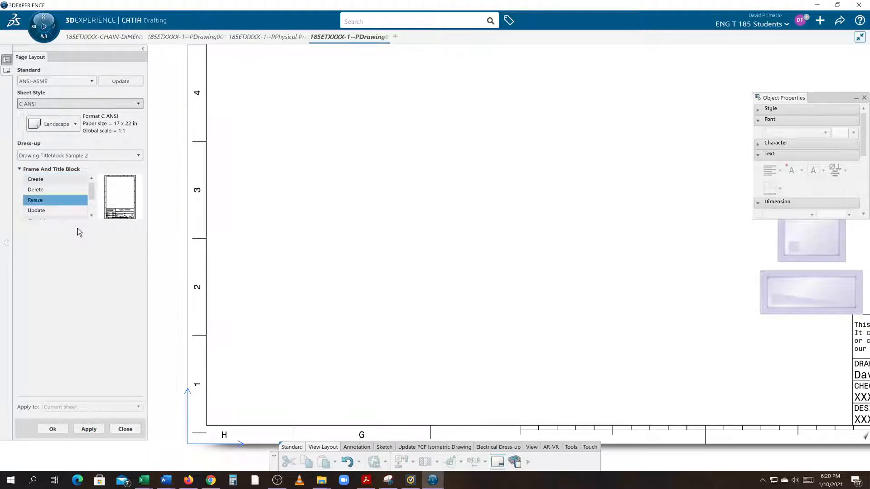
{"action": "scroll", "coordinate": [95, 212], "scroll_direction": "down", "scroll_amount": 1}
{"action": "left_click", "coordinate": [68, 204]}
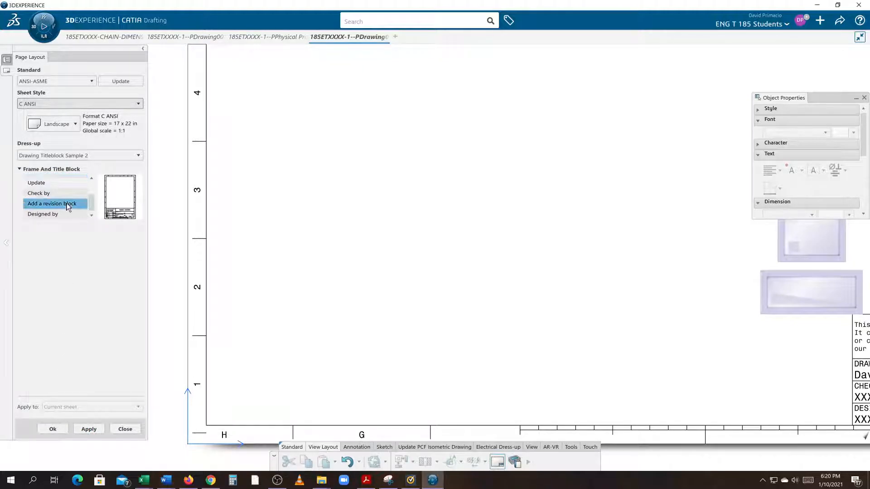
{"action": "left_click", "coordinate": [89, 429]}
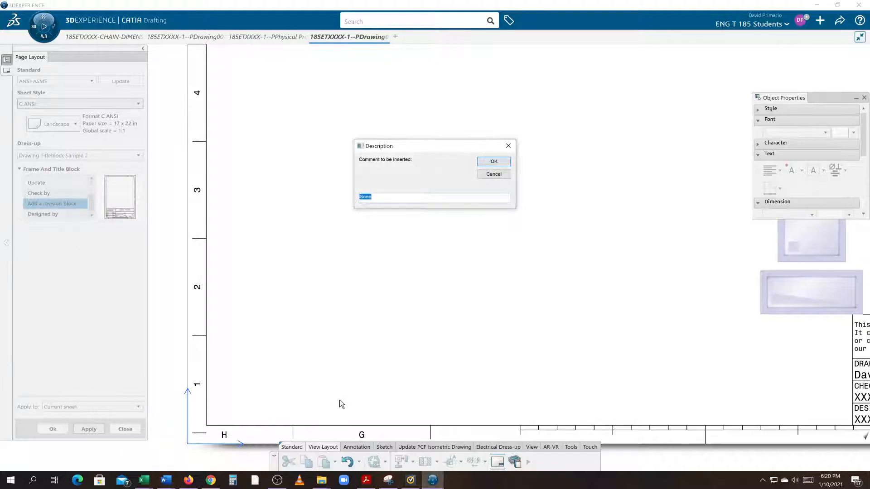
{"action": "key", "text": "Return"}
{"action": "scroll", "coordinate": [460, 276], "scroll_direction": "down", "scroll_amount": 3}
{"action": "scroll", "coordinate": [466, 311], "scroll_direction": "up", "scroll_amount": 3}
{"action": "mouse_move", "coordinate": [496, 283]}
{"action": "middle_mouse_down"}
{"action": "mouse_move", "coordinate": [451, 302]}
{"action": "mouse_move", "coordinate": [449, 290]}
{"action": "middle_mouse_up"}
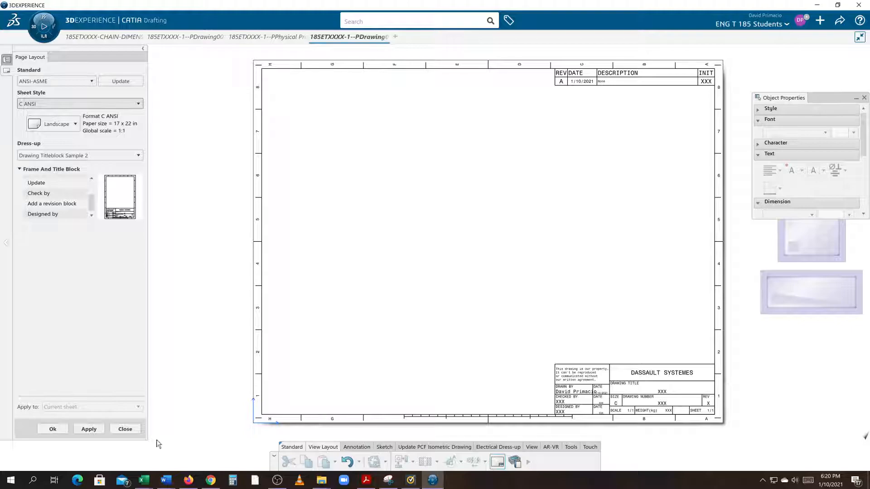
{"action": "left_click", "coordinate": [44, 432]}
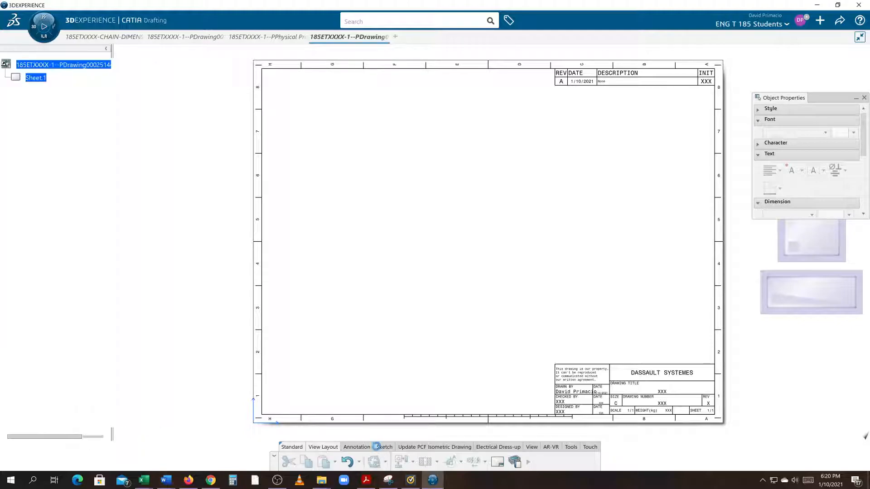
- Close the object properties display and start the Front View command
{"action": "left_click", "coordinate": [401, 463]}
{"action": "left_click", "coordinate": [864, 99]}
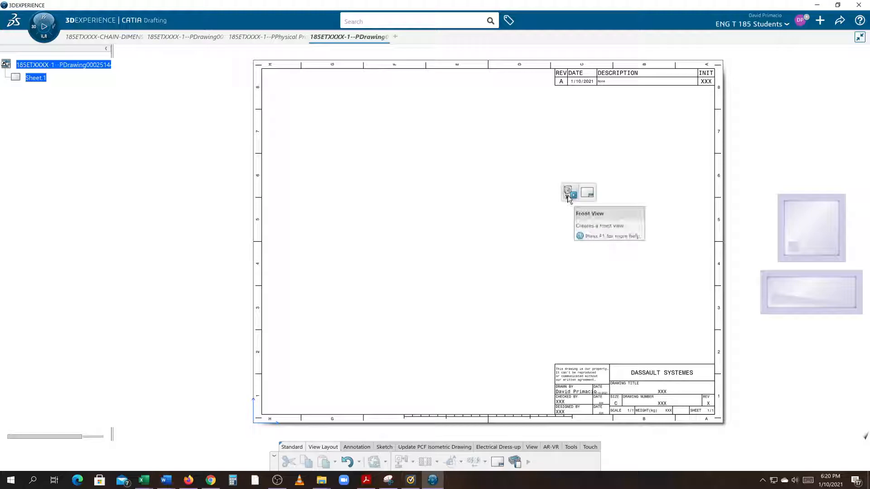
{"action": "left_click", "coordinate": [568, 195]}
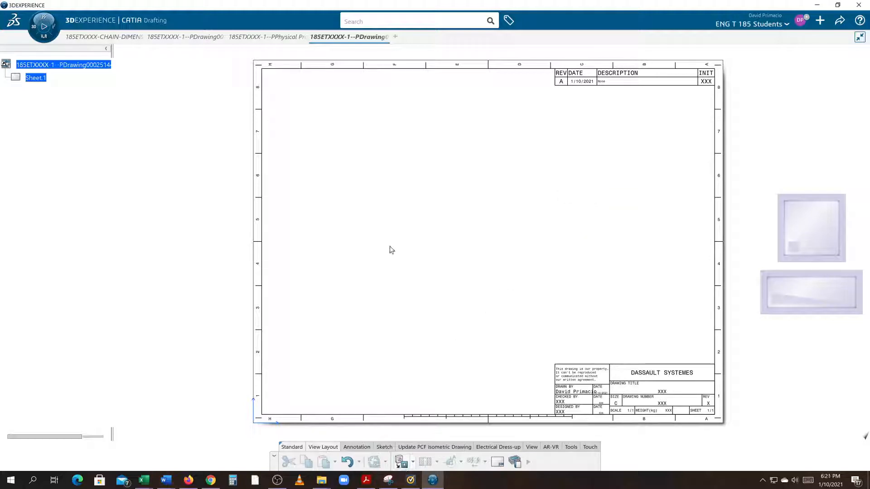
{"action": "mouse_move", "coordinate": [258, 40]}
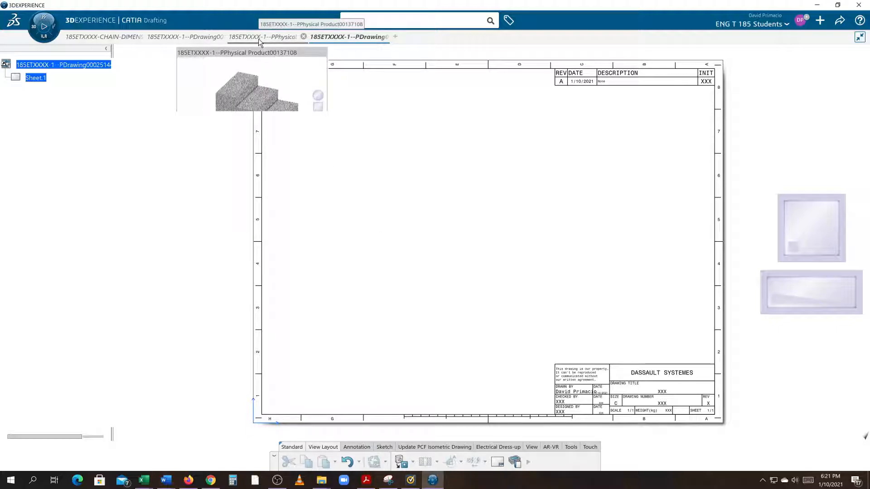
{"action": "left_click", "coordinate": [258, 39]}
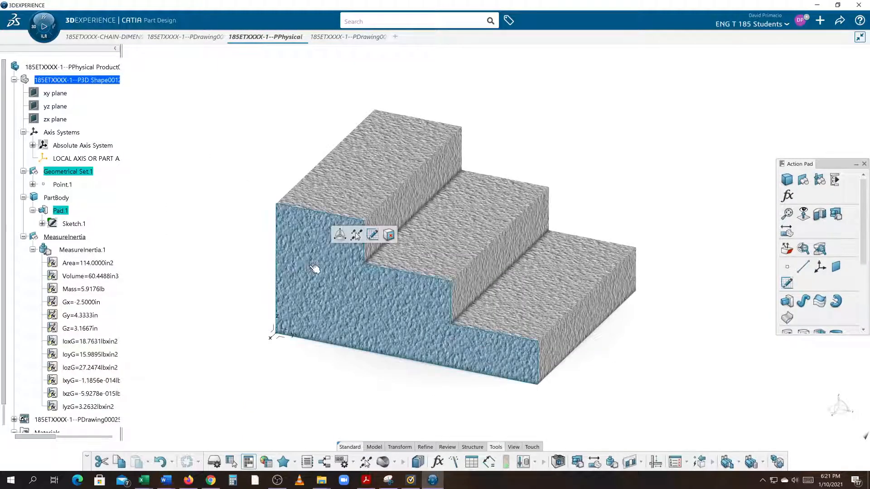
{"action": "mouse_move", "coordinate": [310, 267]}
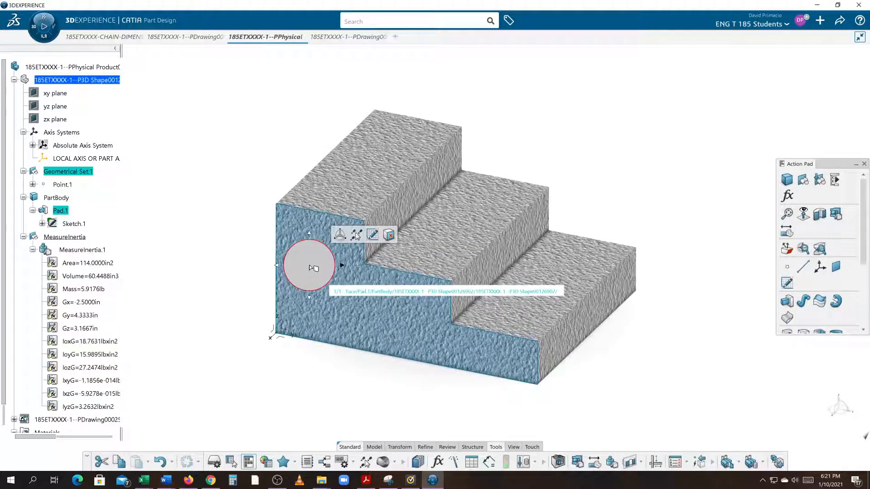
{"action": "double_click", "coordinate": [350, 325]}
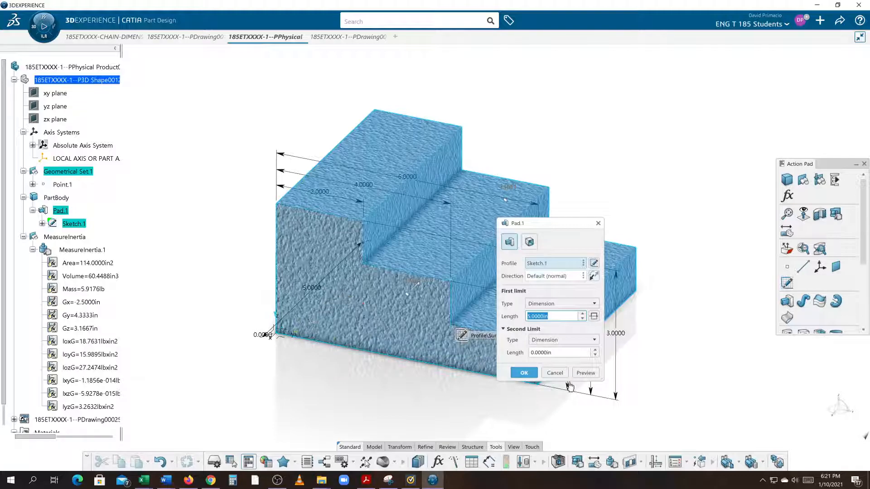
{"action": "left_click", "coordinate": [554, 373]}
{"action": "left_click", "coordinate": [320, 34]}
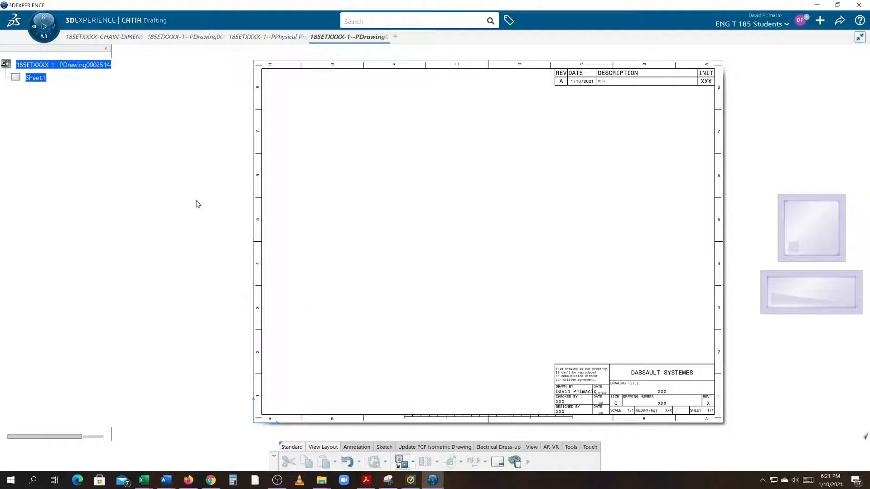
- Create a front view from the stair part's stepped side face and place it on the drawing sheet
{"action": "mouse_move", "coordinate": [272, 39]}
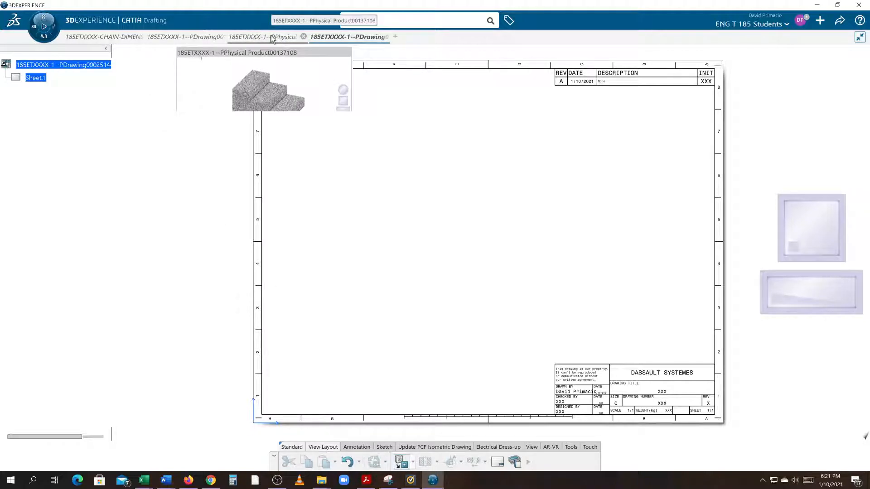
{"action": "left_click", "coordinate": [270, 37]}
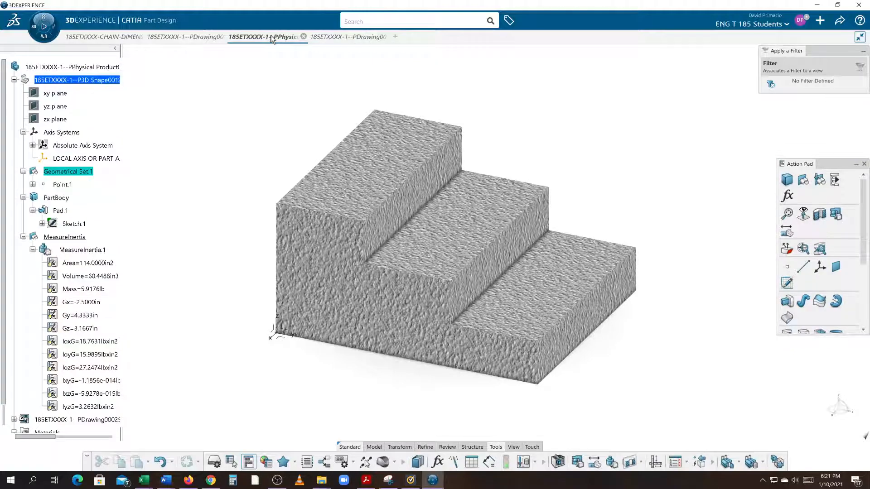
{"action": "left_click", "coordinate": [359, 303]}
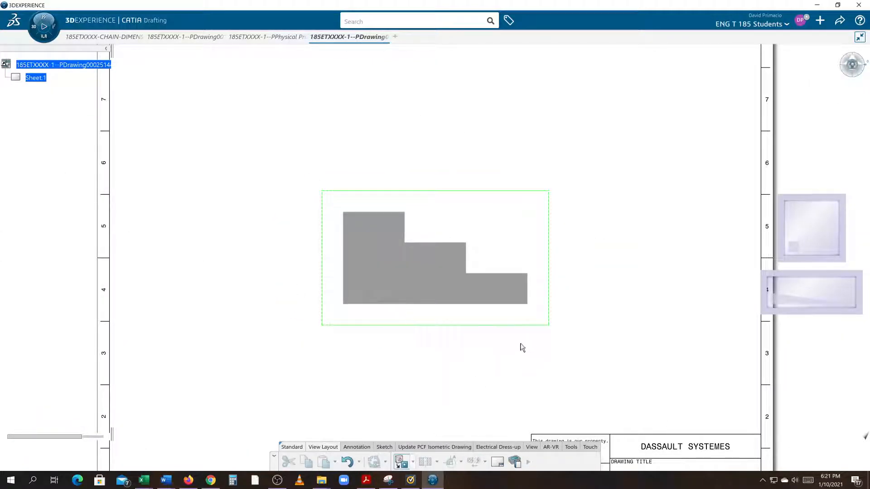
{"action": "middle_click_drag", "start_coordinate": [535, 339], "coordinate": [602, 294]}
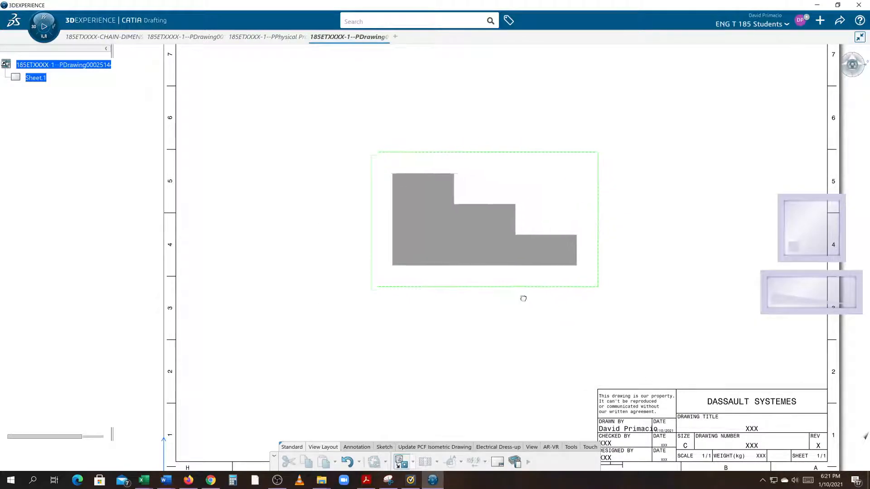
{"action": "mouse_move", "coordinate": [476, 377]}
{"action": "middle_mouse_down"}
{"action": "mouse_move", "coordinate": [524, 334]}
{"action": "mouse_move", "coordinate": [526, 320]}
{"action": "middle_mouse_up"}
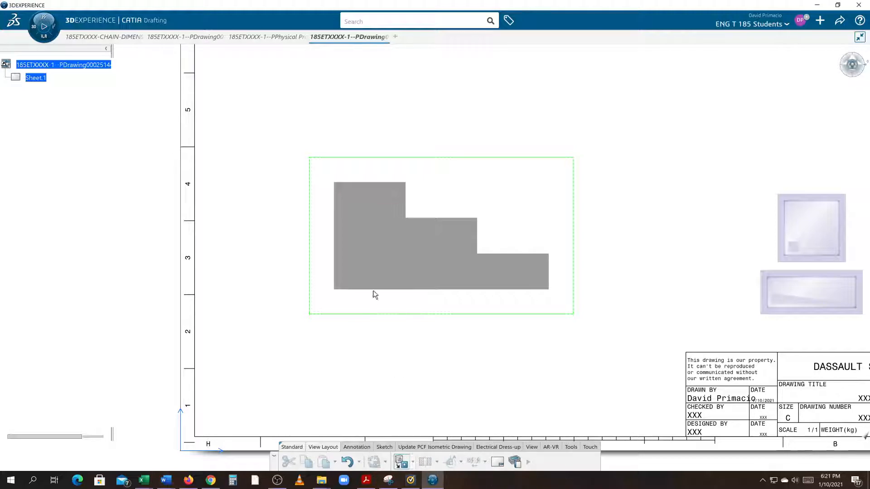
{"action": "left_click", "coordinate": [378, 280]}
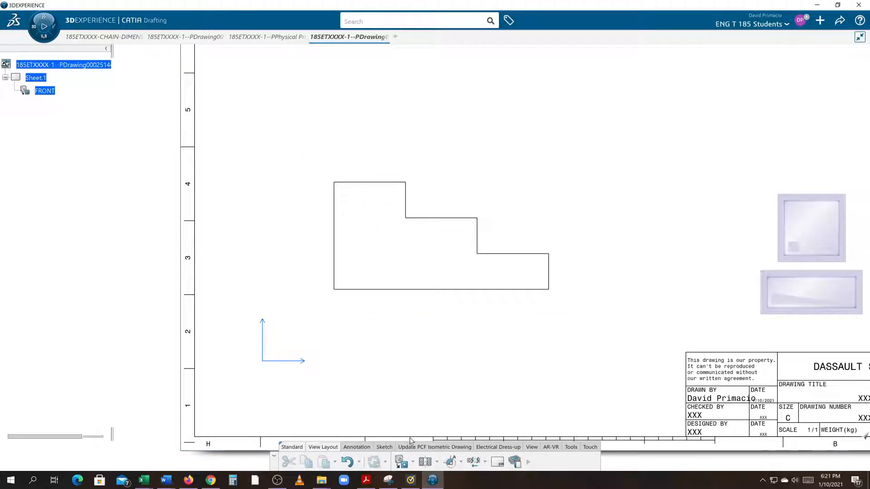
{"action": "left_click", "coordinate": [369, 447]}
{"action": "left_click", "coordinate": [462, 465]}
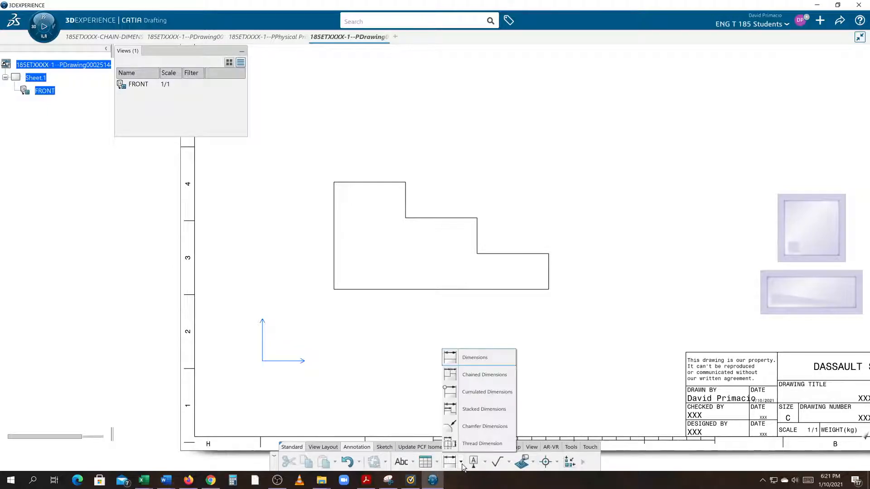
{"action": "left_click", "coordinate": [472, 411]}
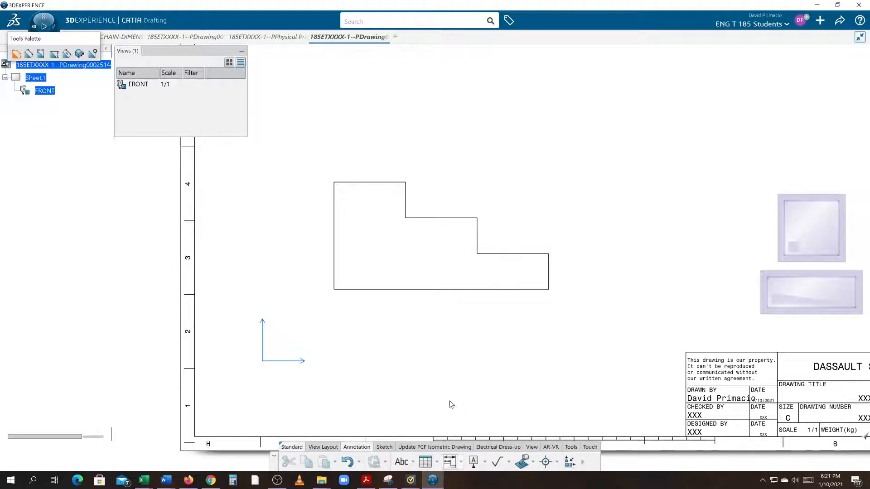
{"action": "middle_click_drag", "start_coordinate": [394, 335], "coordinate": [408, 376]}
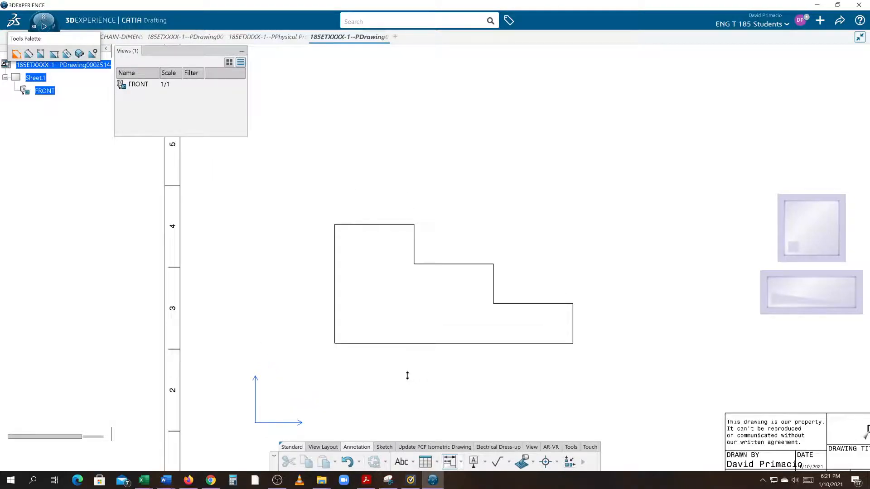
{"action": "left_click", "coordinate": [449, 462]}
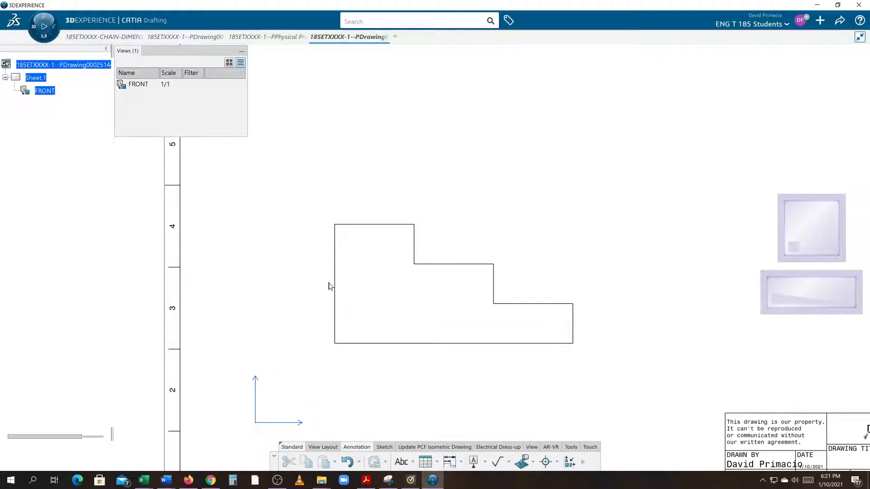
- Increase the line thickness of all the front view's outline edges through their graphic properties
{"action": "left_click_drag", "start_coordinate": [304, 212], "coordinate": [627, 376]}
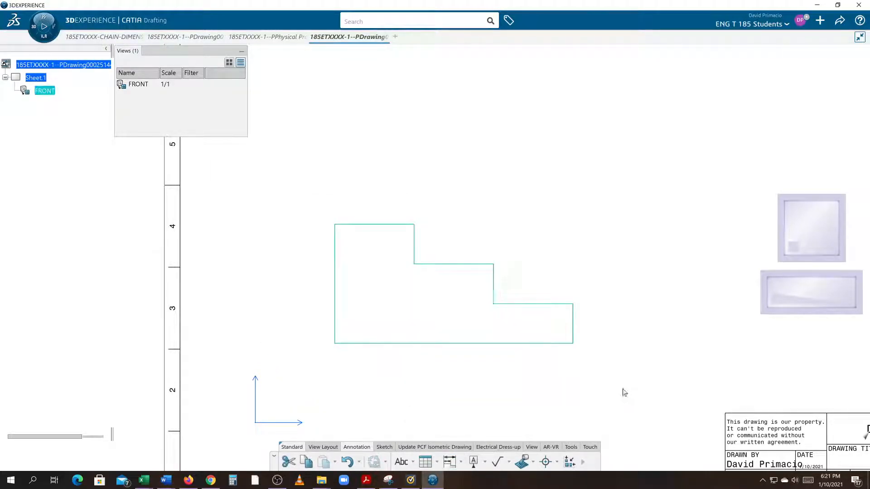
{"action": "right_click", "coordinate": [503, 346]}
{"action": "left_click", "coordinate": [543, 284]}
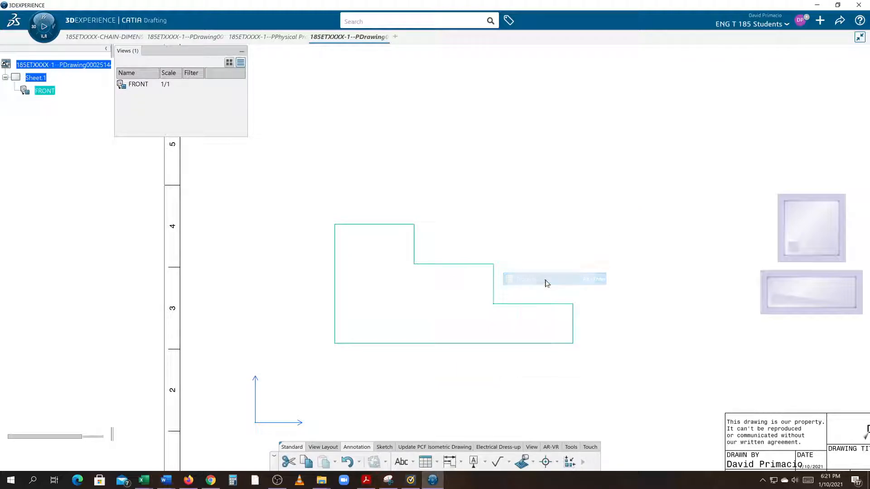
{"action": "left_click", "coordinate": [729, 137]}
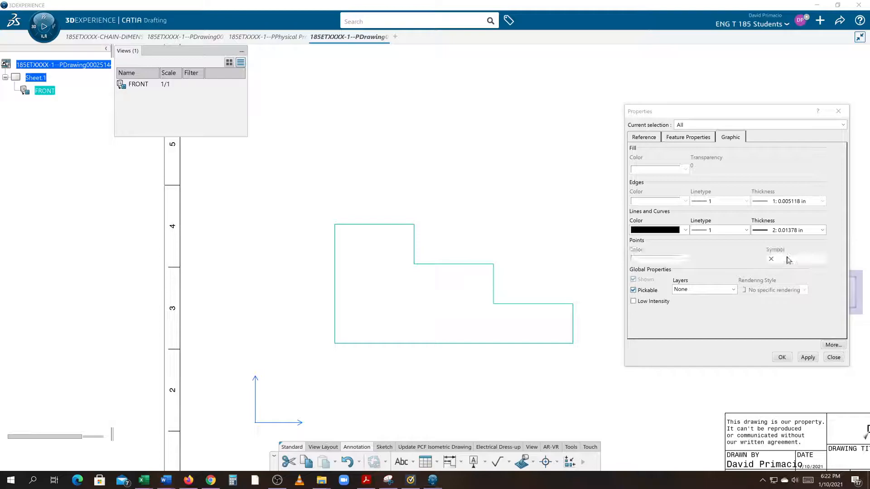
{"action": "left_click", "coordinate": [790, 230]}
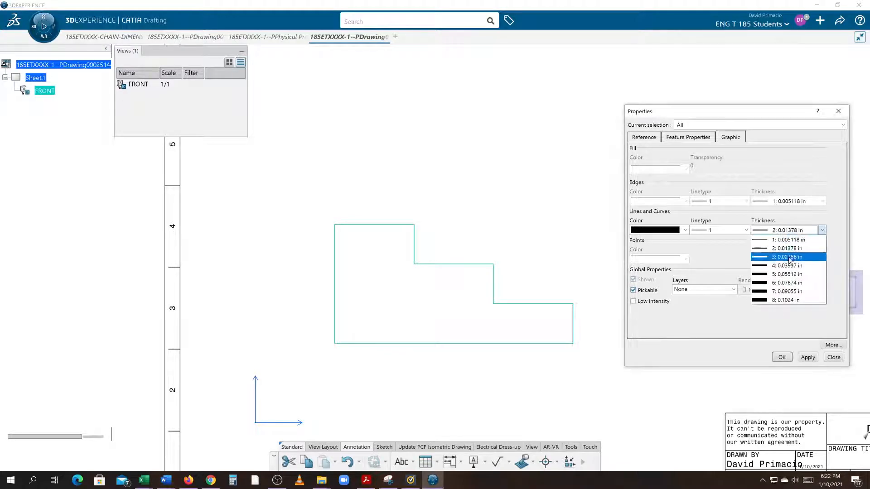
{"action": "left_click", "coordinate": [787, 274]}
{"action": "left_click", "coordinate": [782, 358]}
{"action": "middle_click_drag", "start_coordinate": [612, 380], "coordinate": [637, 324]}
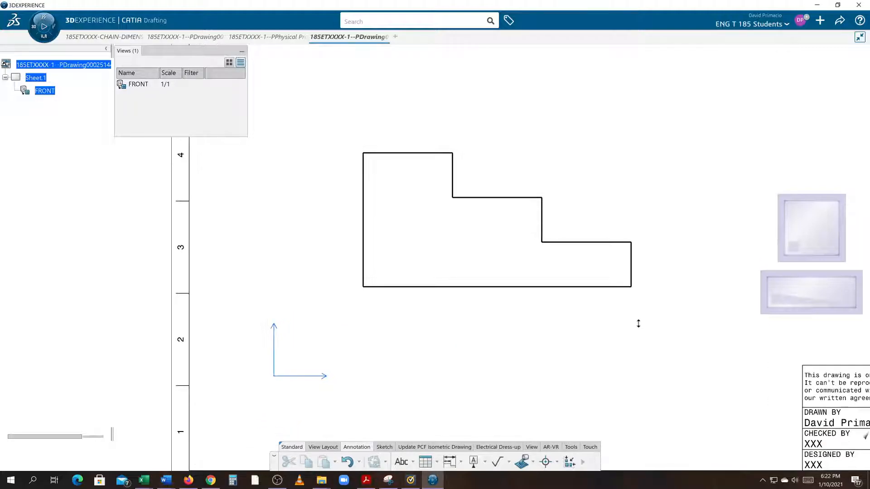
{"action": "left_click", "coordinate": [455, 462]}
{"action": "left_click", "coordinate": [460, 462]}
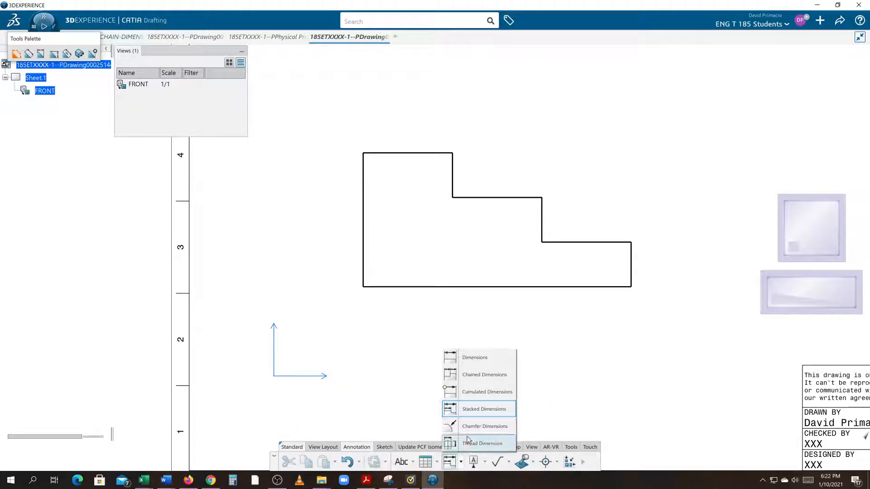
{"action": "left_click", "coordinate": [450, 410]}
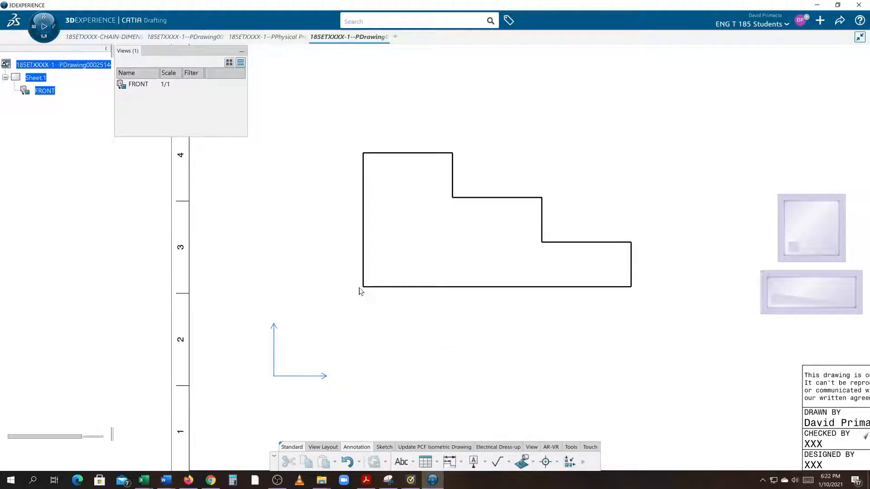
{"action": "mouse_move", "coordinate": [426, 333]}
{"action": "middle_mouse_down"}
{"action": "mouse_move", "coordinate": [396, 352]}
{"action": "mouse_move", "coordinate": [400, 345]}
{"action": "middle_mouse_up"}
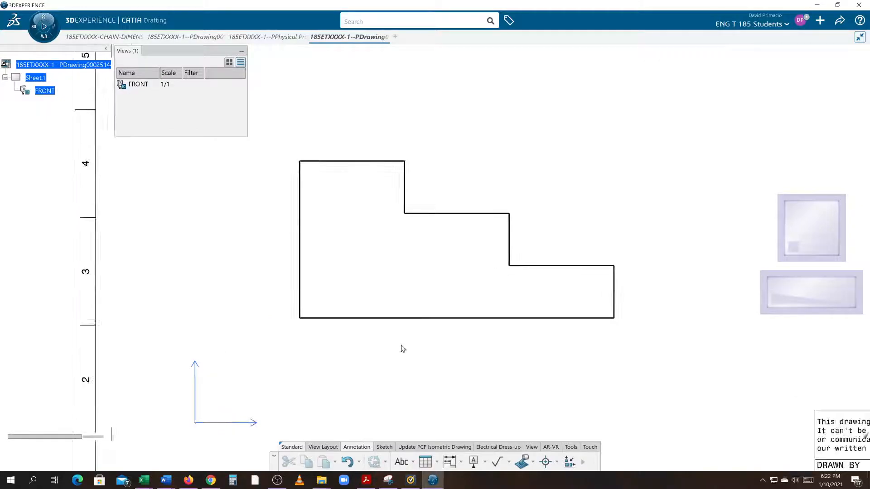
{"action": "left_click", "coordinate": [300, 235]}
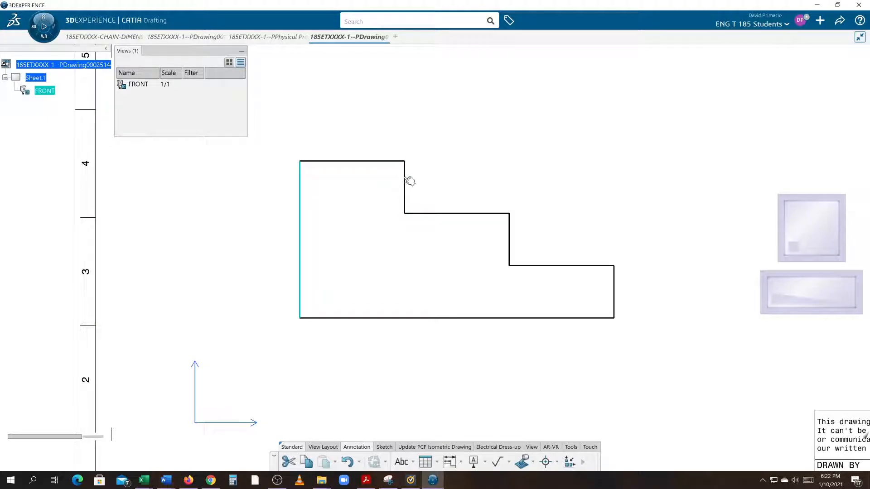
{"action": "left_click", "coordinate": [404, 181]}
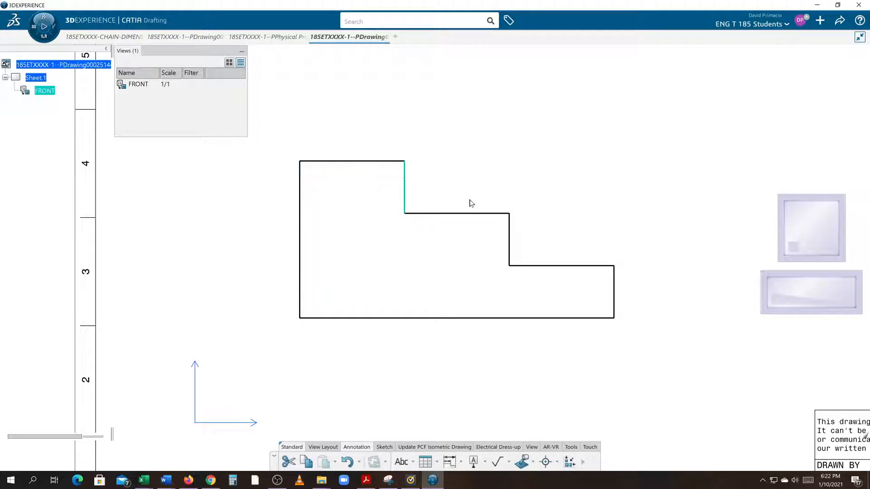
{"action": "left_click", "coordinate": [399, 427]}
- Add horizontal stacked dimensions from the stair's left edge to its three other vertical edges and place them above the view
{"action": "left_click", "coordinate": [449, 461]}
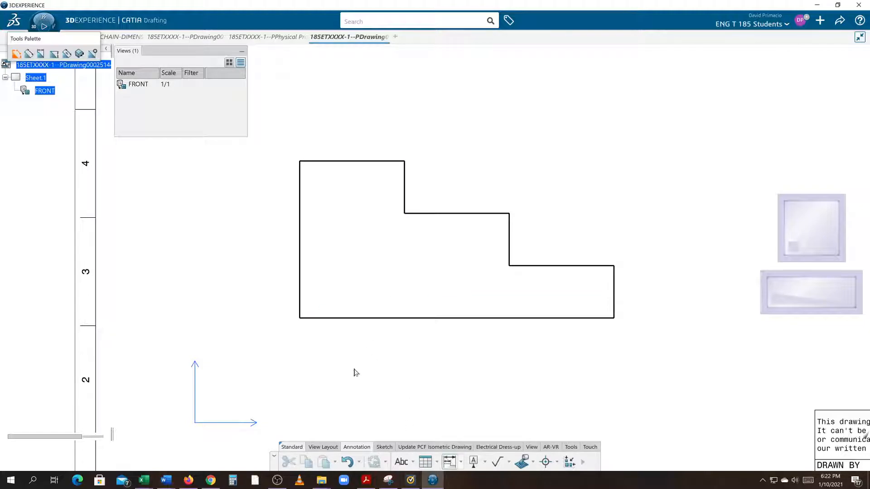
{"action": "left_click", "coordinate": [299, 199]}
{"action": "left_click", "coordinate": [405, 186]}
{"action": "left_click", "coordinate": [508, 228]}
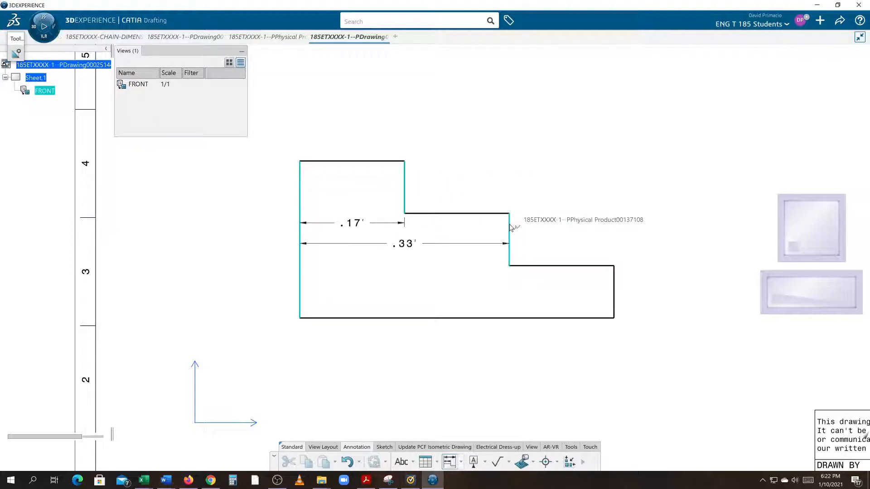
{"action": "left_click", "coordinate": [613, 289]}
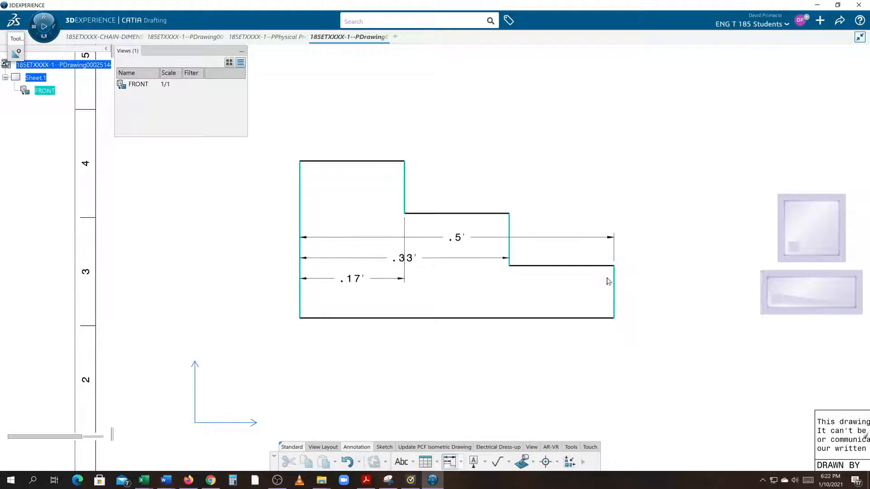
{"action": "left_click", "coordinate": [525, 121]}
{"action": "left_click", "coordinate": [649, 196]}
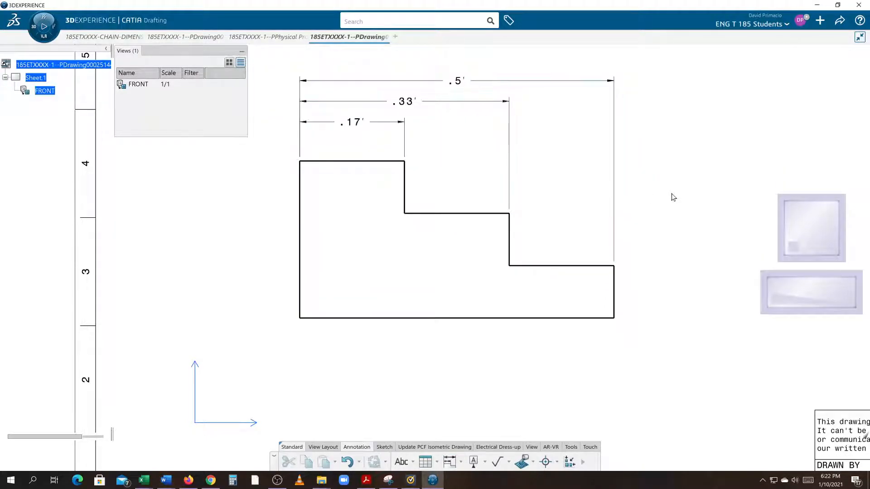
{"action": "left_click", "coordinate": [449, 463]}
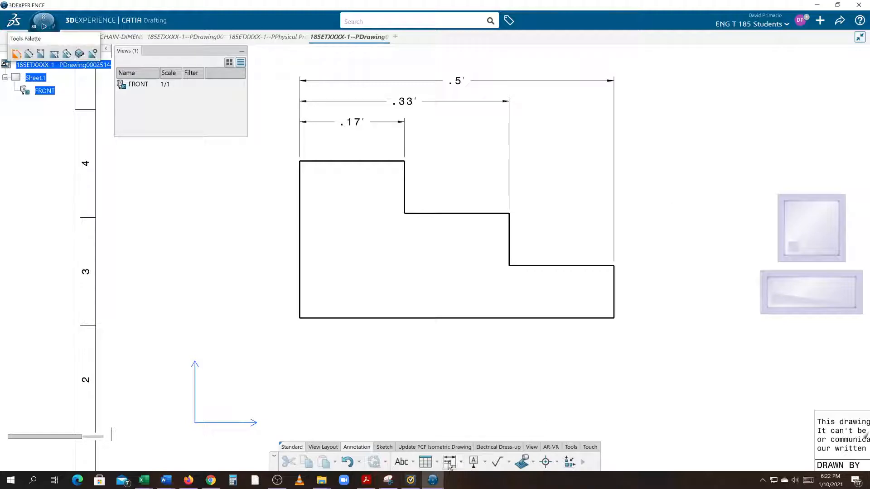
{"action": "left_click", "coordinate": [593, 317]}
{"action": "left_click", "coordinate": [568, 266]}
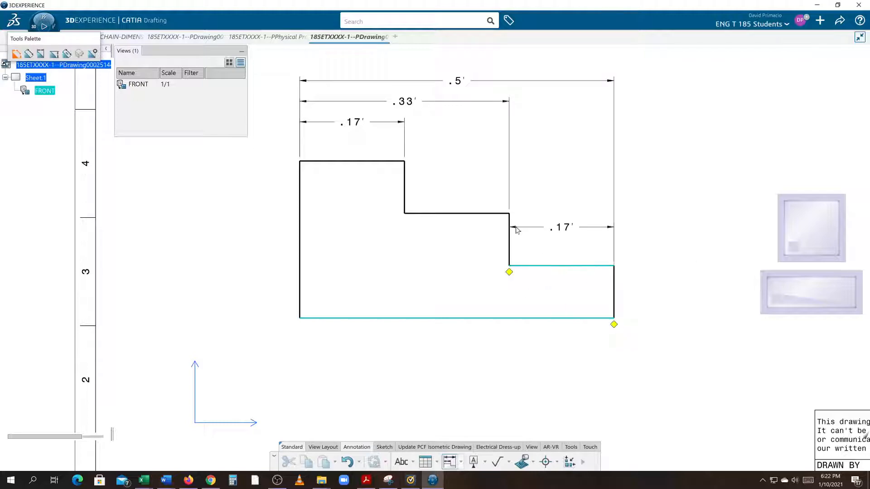
{"action": "left_click", "coordinate": [481, 214]}
{"action": "left_click", "coordinate": [366, 162]}
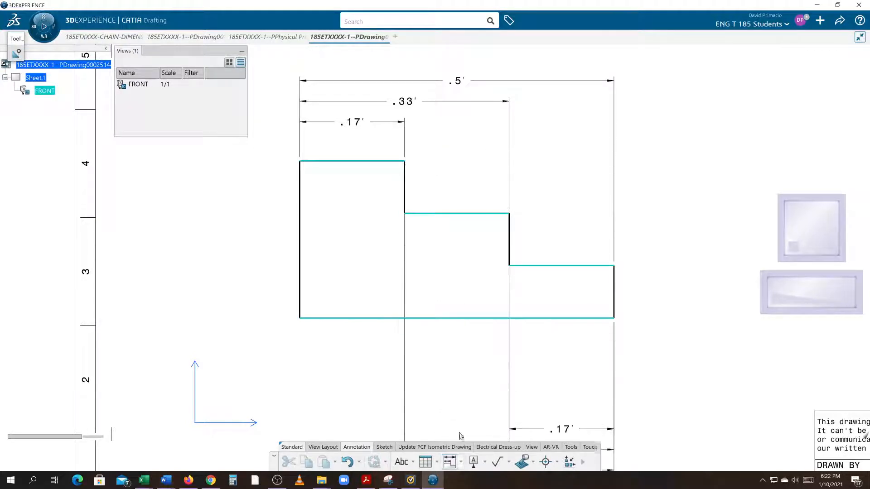
{"action": "key", "text": "Escape"}
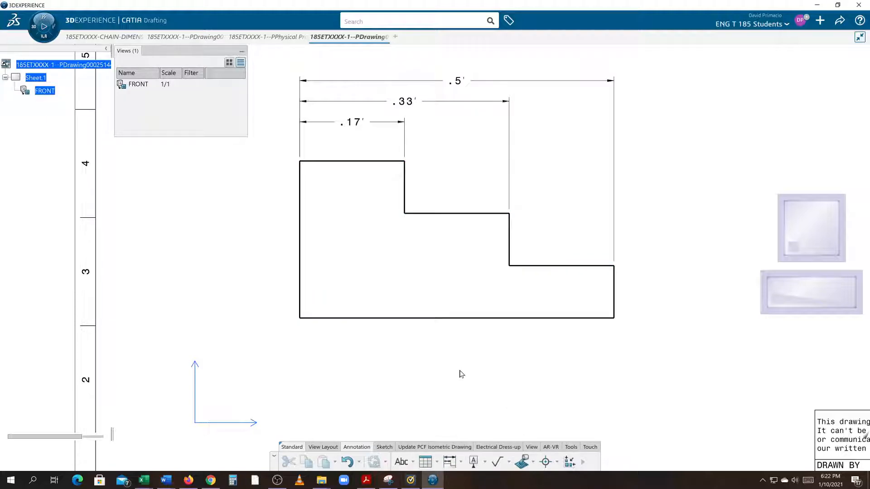
{"action": "left_click", "coordinate": [449, 462]}
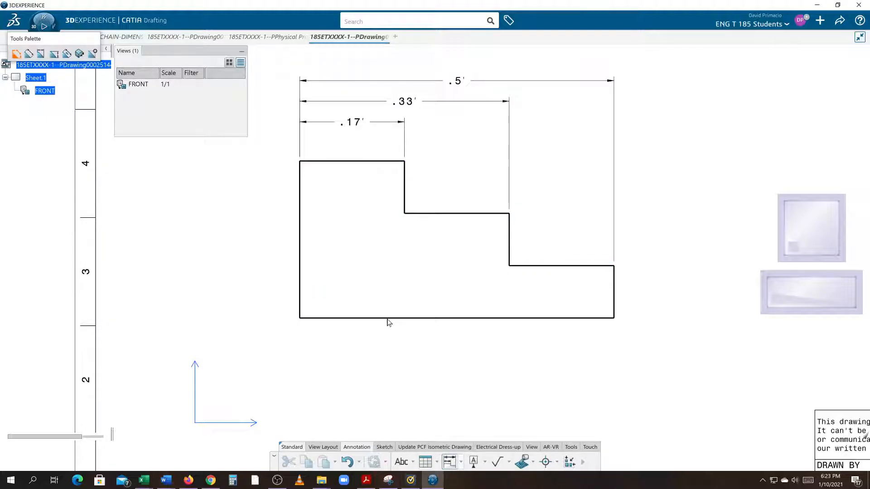
{"action": "left_click", "coordinate": [359, 161]}
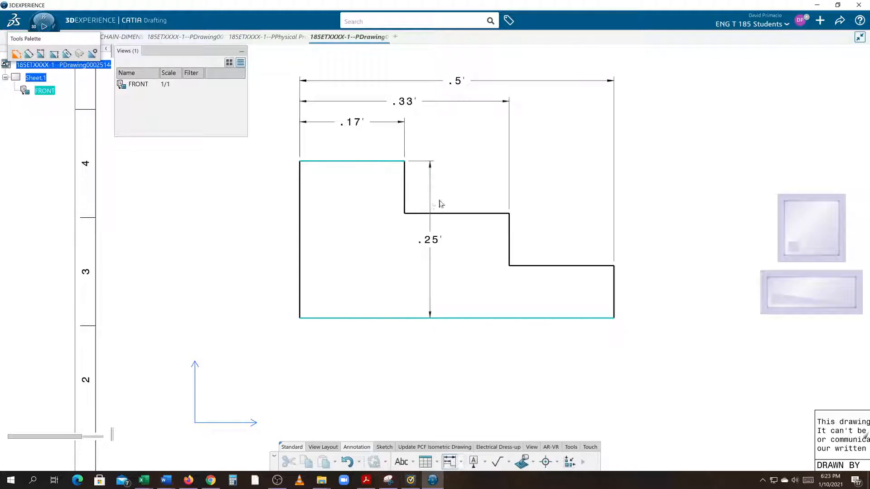
{"action": "left_click", "coordinate": [475, 214]}
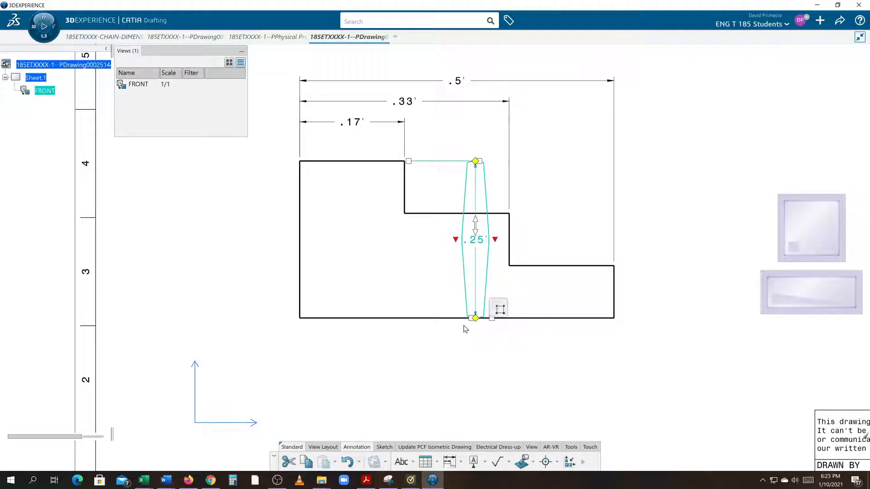
{"action": "key", "text": "Delete"}
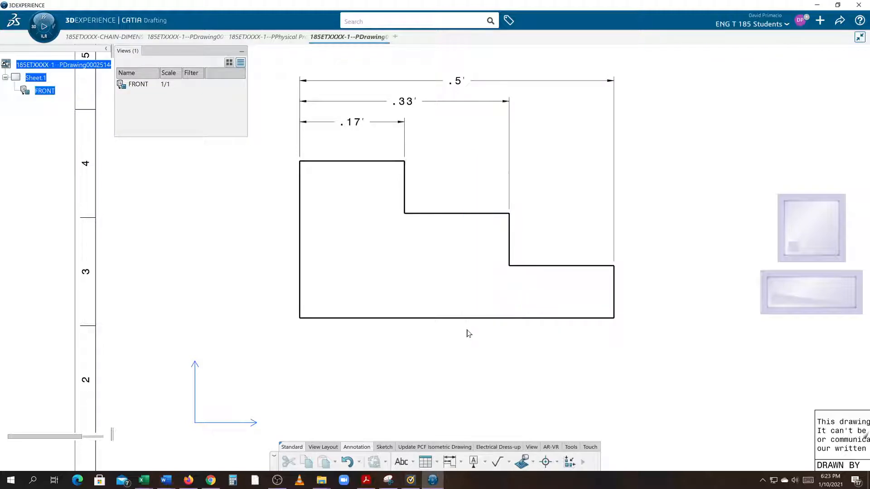
- Add vertical stacked dimensions from the stair's bottom edge to its three step surfaces and place them beside the lowest step
{"action": "left_click", "coordinate": [450, 461]}
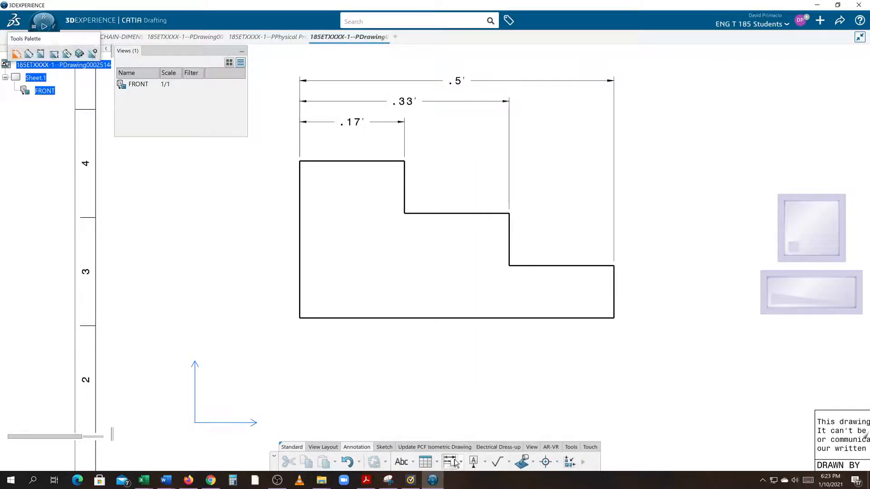
{"action": "left_click", "coordinate": [426, 318]}
{"action": "left_click", "coordinate": [343, 162]}
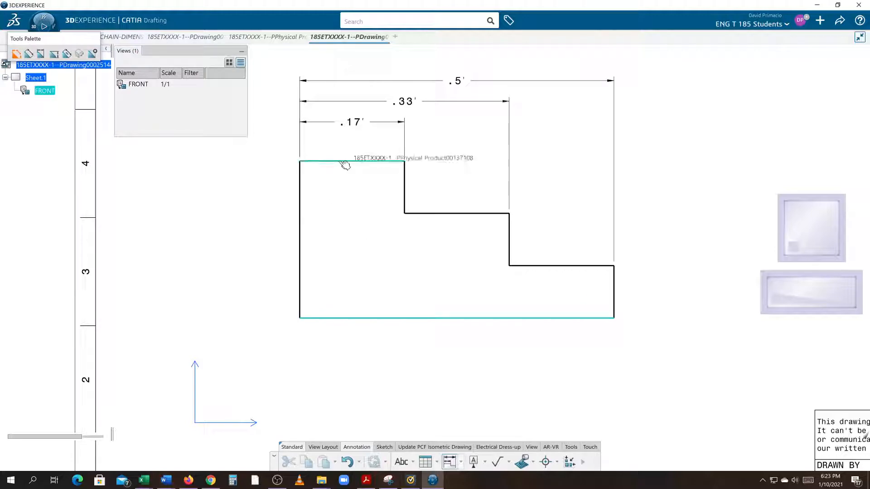
{"action": "left_click", "coordinate": [470, 218]}
{"action": "left_click", "coordinate": [567, 267]}
{"action": "left_click", "coordinate": [686, 272]}
{"action": "left_click", "coordinate": [486, 349]}
- Select the whole front view with its dimensions and set the main value format description to NUM.DINC
{"action": "scroll", "coordinate": [483, 343], "scroll_direction": "down", "scroll_amount": 2}
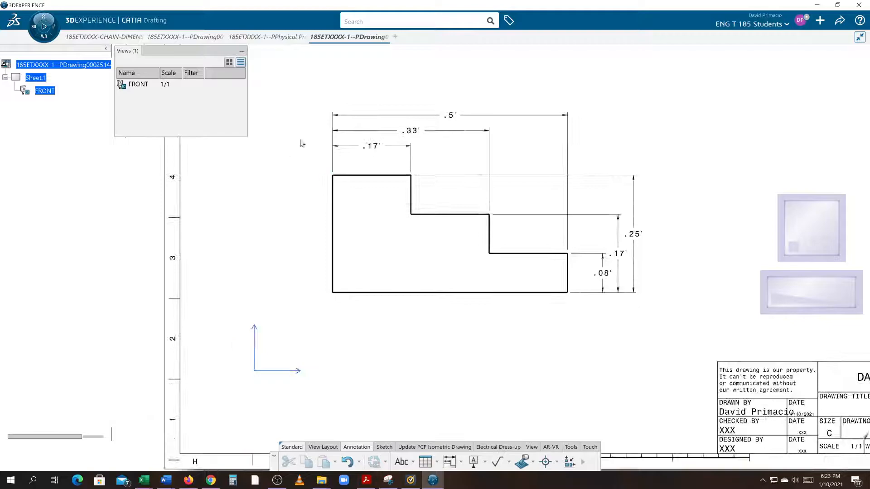
{"action": "left_click_drag", "start_coordinate": [470, 172], "coordinate": [687, 343]}
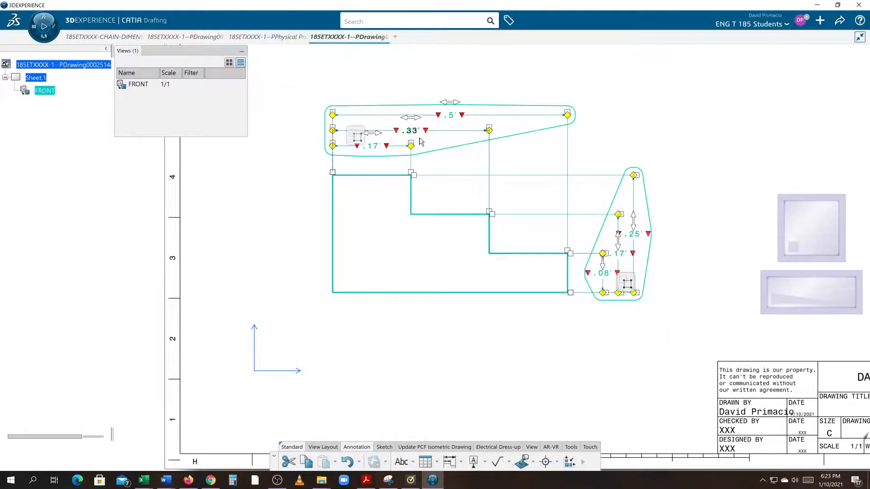
{"action": "right_click", "coordinate": [443, 165]}
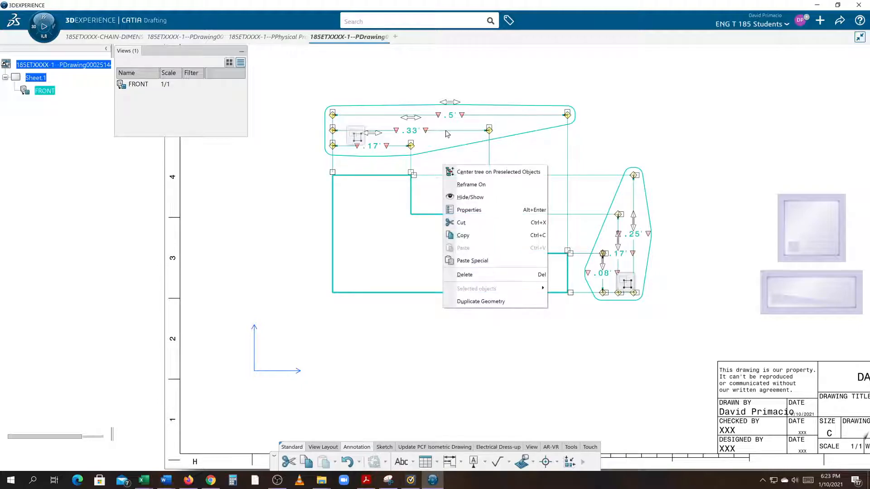
{"action": "left_click", "coordinate": [469, 210]}
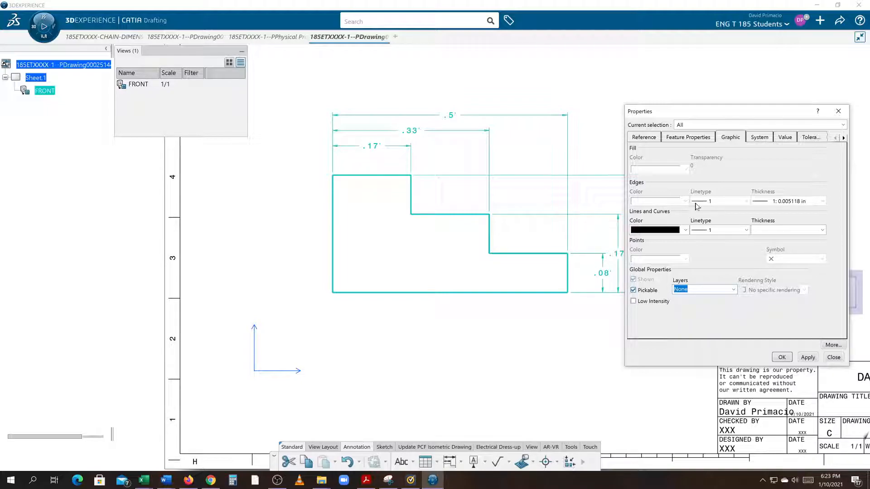
{"action": "left_click", "coordinate": [781, 137]}
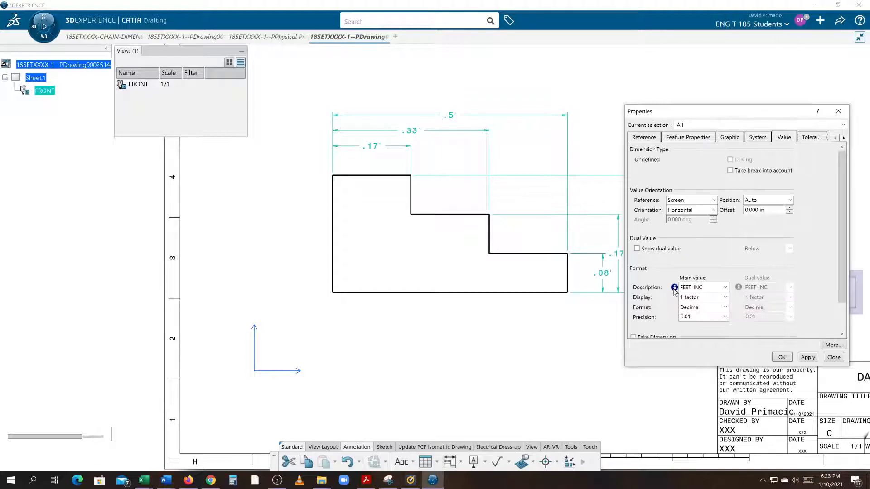
{"action": "left_click", "coordinate": [690, 288]}
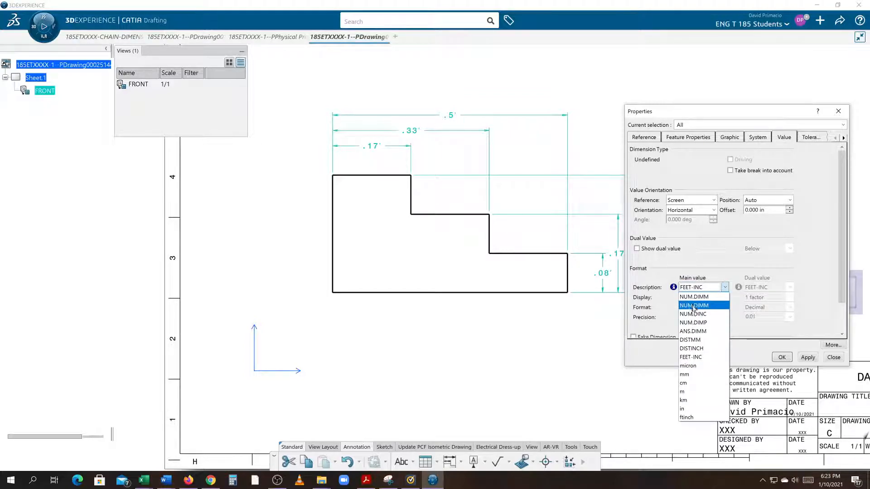
{"action": "left_click", "coordinate": [692, 295]}
{"action": "left_click", "coordinate": [807, 357]}
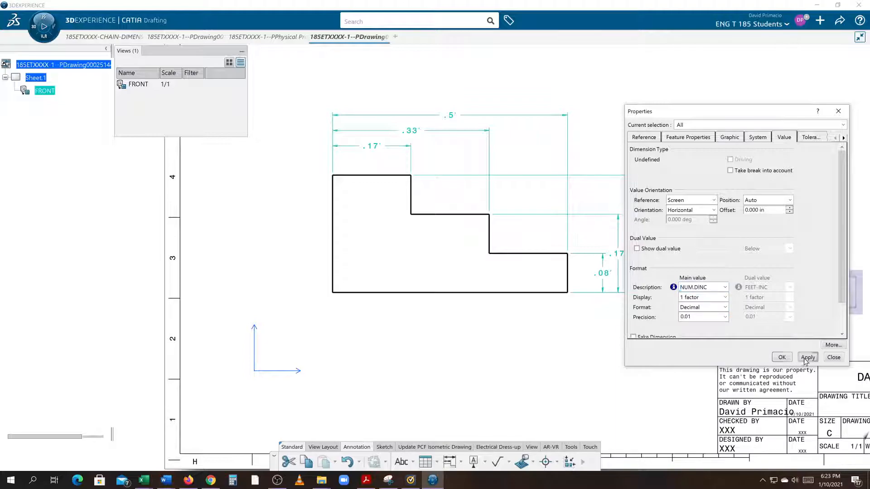
{"action": "left_click", "coordinate": [781, 357]}
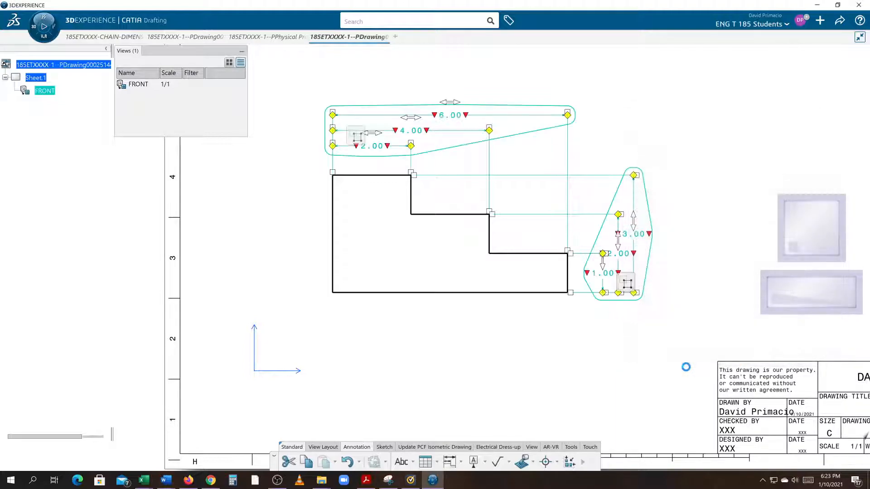
{"action": "left_click", "coordinate": [645, 363]}
- Display the grid on the drawing sheet
{"action": "middle_click_drag", "start_coordinate": [473, 301], "coordinate": [517, 334]}
{"action": "middle_click_drag", "start_coordinate": [544, 379], "coordinate": [520, 398]}
{"action": "mouse_move", "coordinate": [520, 398]}
{"action": "middle_mouse_down", "text": "ctrl"}
{"action": "mouse_move", "coordinate": [540, 376]}
{"action": "mouse_move", "coordinate": [531, 363]}
{"action": "middle_mouse_up", "text": "ctrl"}
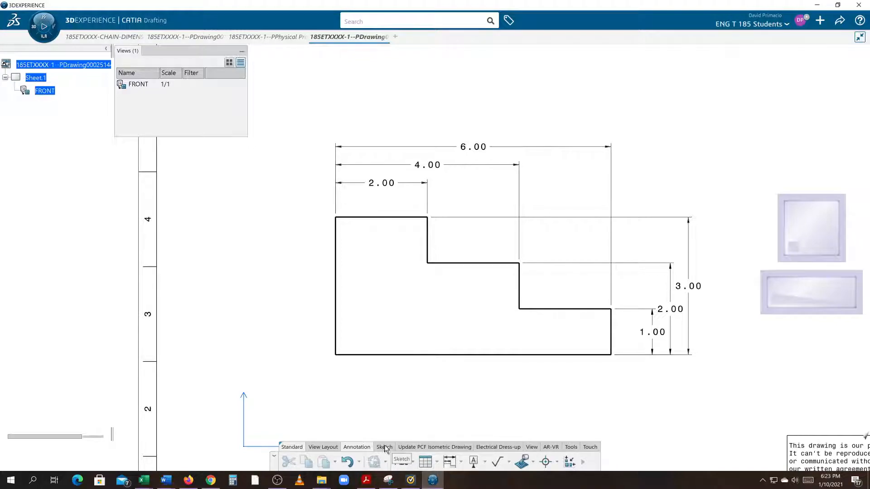
{"action": "left_click", "coordinate": [530, 447]}
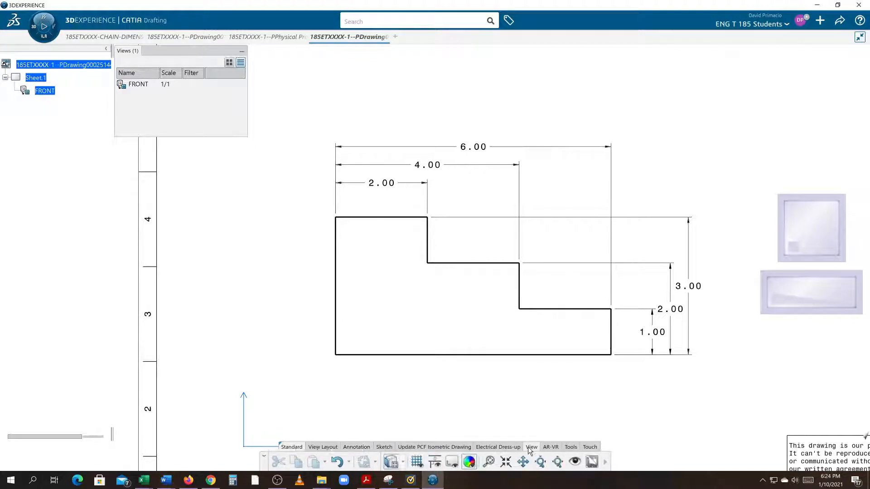
{"action": "left_click", "coordinate": [417, 461]}
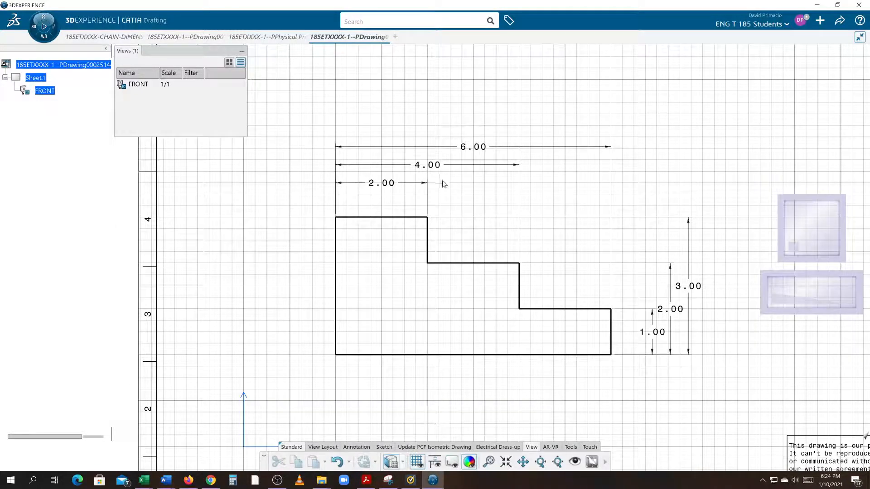
- Move the horizontal and vertical stacked dimensions closer to the stair view, using the grid for spacing, and hide the grid
{"action": "mouse_move", "coordinate": [415, 186]}
{"action": "left_mouse_down"}
{"action": "mouse_move", "coordinate": [412, 210]}
{"action": "mouse_move", "coordinate": [413, 197]}
{"action": "left_mouse_up"}
{"action": "left_click", "coordinate": [551, 422]}
{"action": "middle_click_drag", "start_coordinate": [584, 396], "coordinate": [545, 384]}
{"action": "mouse_move", "coordinate": [669, 372]}
{"action": "left_mouse_down"}
{"action": "mouse_move", "coordinate": [645, 364]}
{"action": "mouse_move", "coordinate": [661, 366]}
{"action": "left_mouse_up"}
{"action": "left_click", "coordinate": [636, 417]}
{"action": "middle_click_drag", "start_coordinate": [637, 414], "coordinate": [618, 408]}
{"action": "middle_click_drag", "start_coordinate": [406, 338], "coordinate": [469, 346]}
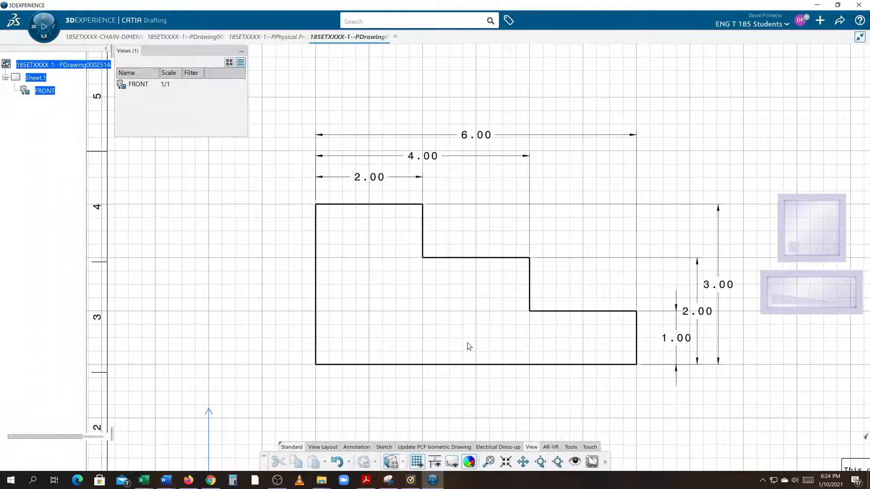
{"action": "left_click", "coordinate": [418, 462]}
{"action": "middle_click_drag", "start_coordinate": [443, 412], "coordinate": [394, 428]}
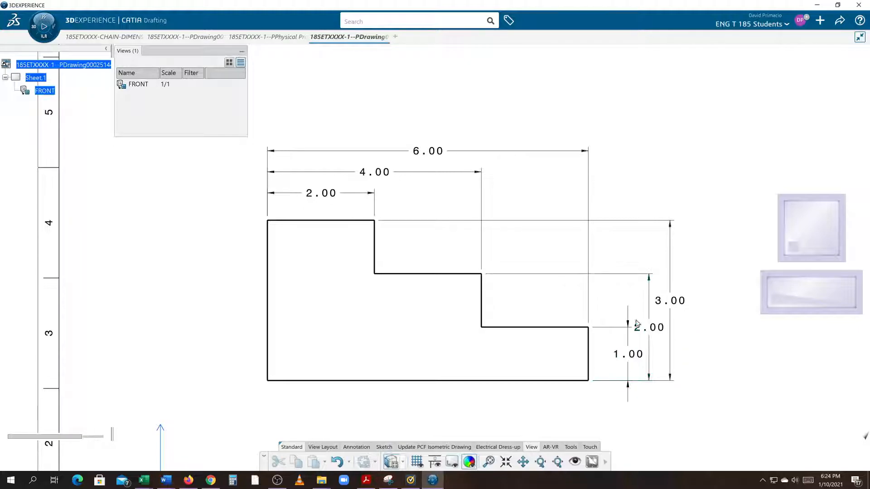
- Flip the arrows of the lowest step's height dimension inside and increase the constant offset between the vertical stacked dimensions
{"action": "left_click", "coordinate": [633, 389]}
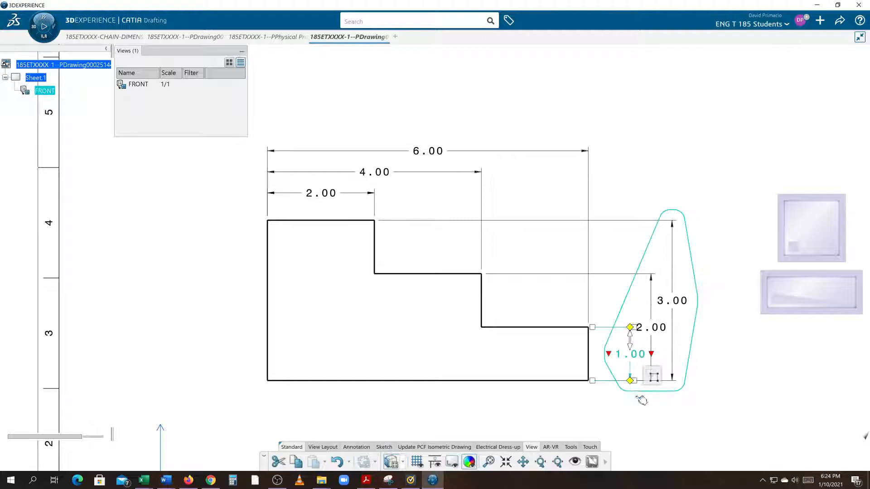
{"action": "left_click", "coordinate": [652, 352]}
{"action": "right_click", "coordinate": [653, 352]}
{"action": "left_click", "coordinate": [671, 298]}
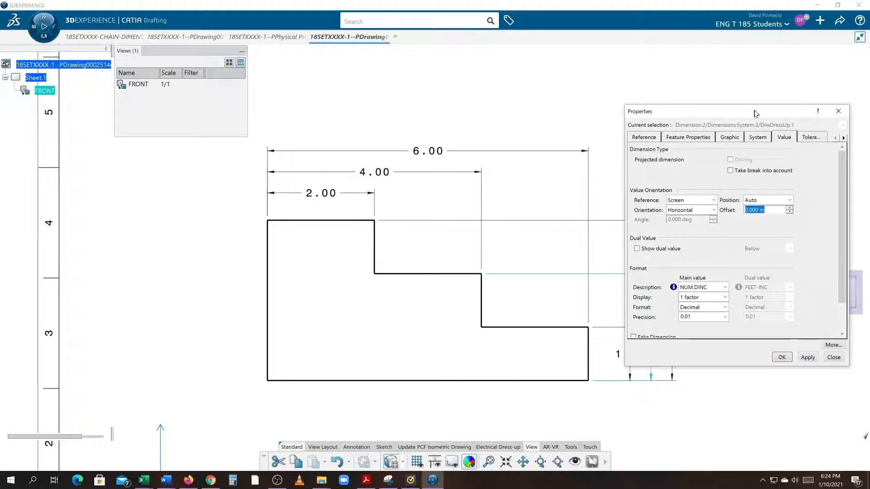
{"action": "left_click", "coordinate": [758, 138]}
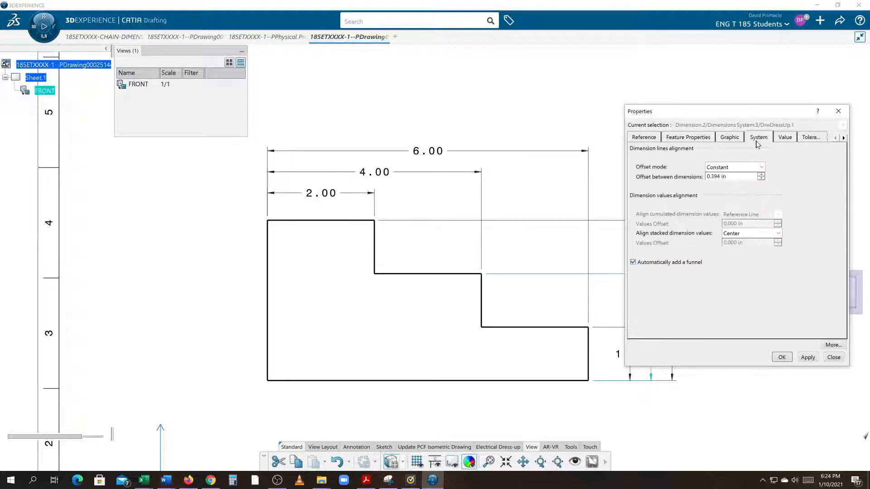
{"action": "left_click_drag", "start_coordinate": [738, 178], "coordinate": [706, 177]}
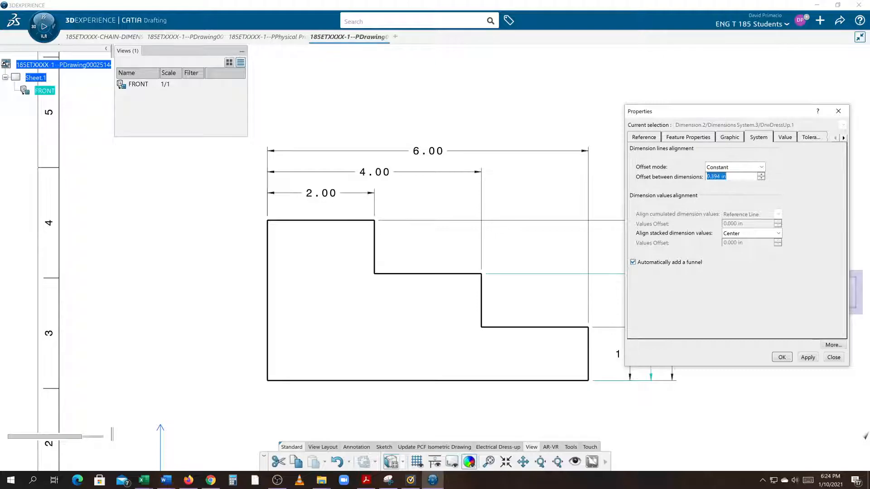
{"action": "type", "text": "0"}
{"action": "left_click", "coordinate": [781, 357]}
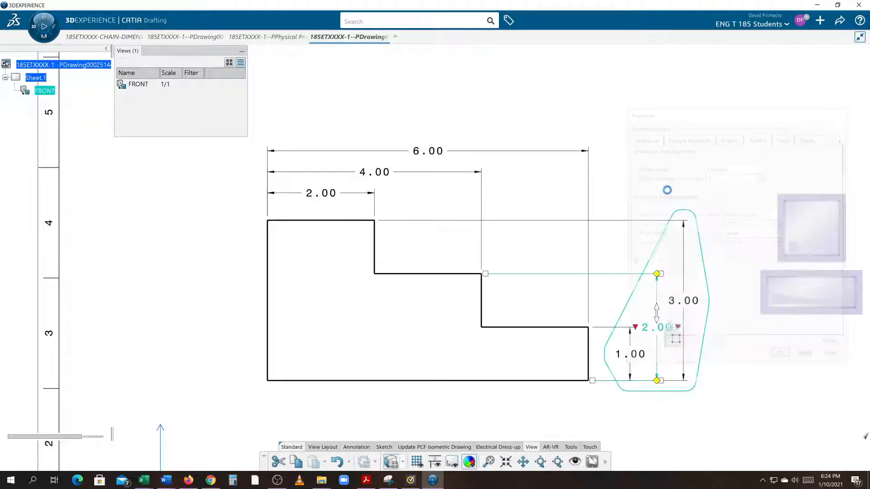
{"action": "left_click", "coordinate": [761, 388]}
- Examine the dimensioned front view, its position on the C-size sheet and the title block
{"action": "middle_click_drag", "start_coordinate": [728, 378], "coordinate": [714, 348]}
{"action": "middle_click_drag", "start_coordinate": [591, 407], "coordinate": [591, 422]}
{"action": "mouse_move", "coordinate": [463, 382]}
{"action": "middle_mouse_down"}
{"action": "mouse_move", "coordinate": [474, 386]}
{"action": "mouse_move", "coordinate": [439, 404]}
{"action": "mouse_move", "coordinate": [439, 421]}
{"action": "middle_mouse_up"}
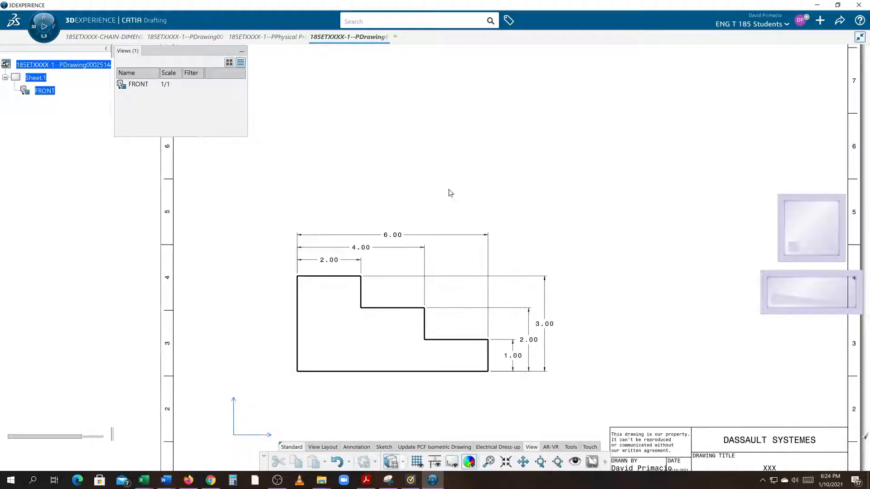
{"action": "middle_click_drag", "start_coordinate": [496, 406], "coordinate": [453, 332]}
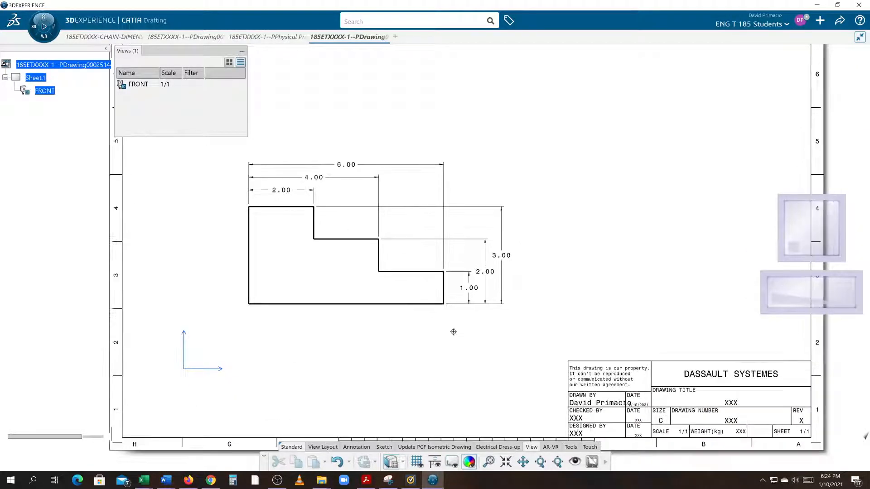
{"action": "middle_click_drag", "start_coordinate": [674, 451], "coordinate": [618, 414]}
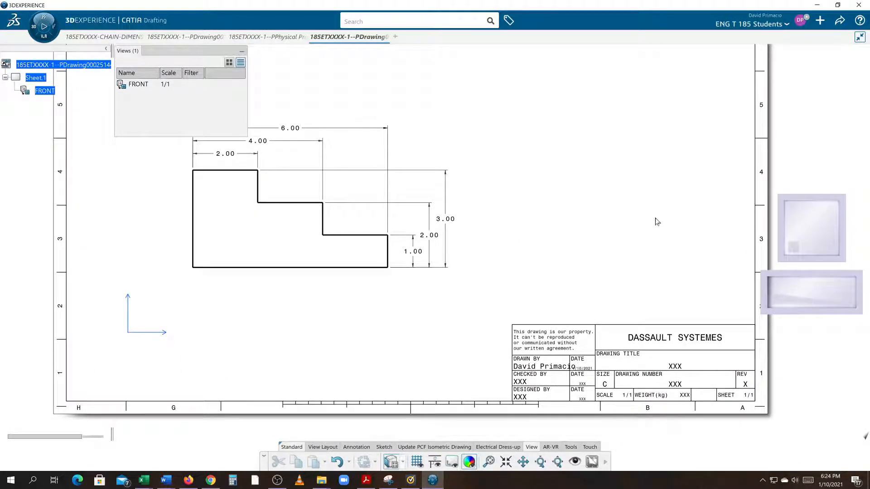
{"action": "middle_click_drag", "start_coordinate": [655, 218], "coordinate": [658, 349]}
{"action": "middle_click_drag", "start_coordinate": [604, 404], "coordinate": [631, 285]}
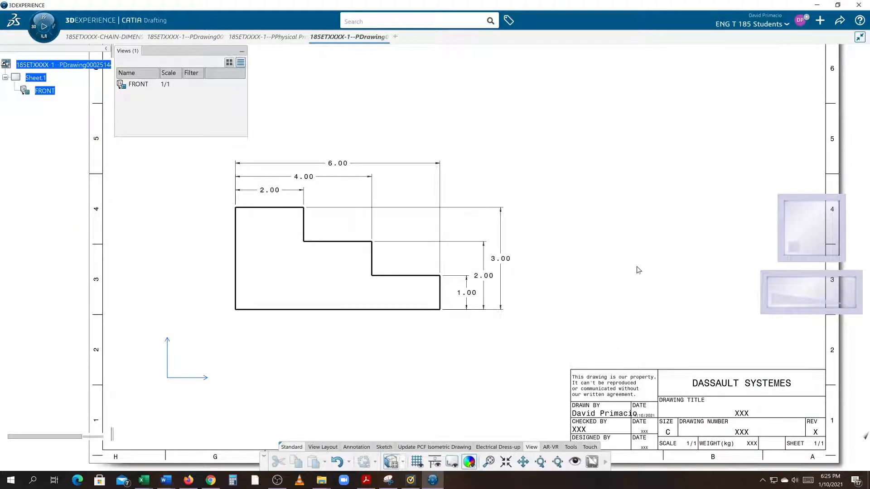
{"action": "middle_click_drag", "start_coordinate": [392, 376], "coordinate": [390, 391]}
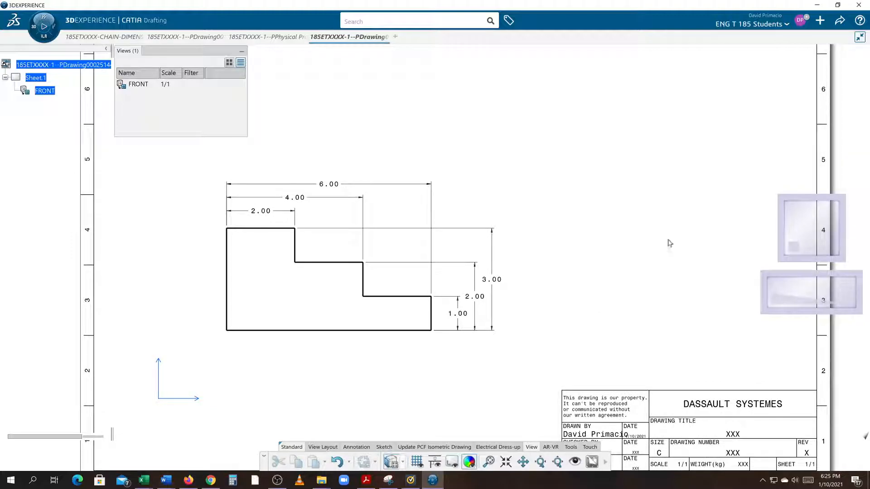
{"action": "middle_click_drag", "start_coordinate": [344, 400], "coordinate": [348, 433]}
{"action": "middle_click_drag", "start_coordinate": [361, 372], "coordinate": [367, 409]}
{"action": "middle_click", "coordinate": [365, 408]}
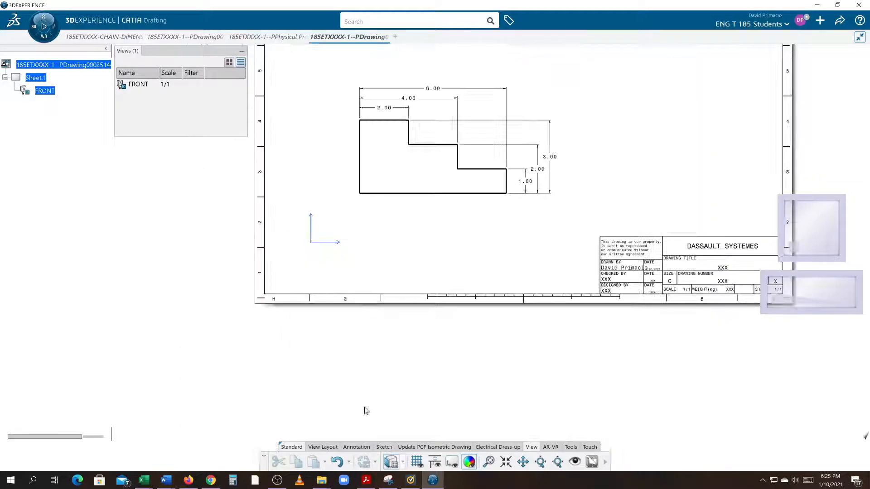
{"action": "mouse_move", "coordinate": [450, 338]}
{"action": "middle_mouse_down", "text": "ctrl"}
{"action": "mouse_move", "coordinate": [422, 281]}
{"action": "mouse_move", "coordinate": [407, 332]}
{"action": "mouse_move", "coordinate": [412, 316]}
{"action": "middle_mouse_up", "text": "ctrl"}
{"action": "mouse_move", "coordinate": [410, 361]}
{"action": "middle_mouse_down"}
{"action": "mouse_move", "coordinate": [445, 342]}
{"action": "mouse_move", "coordinate": [430, 358]}
{"action": "middle_mouse_up"}
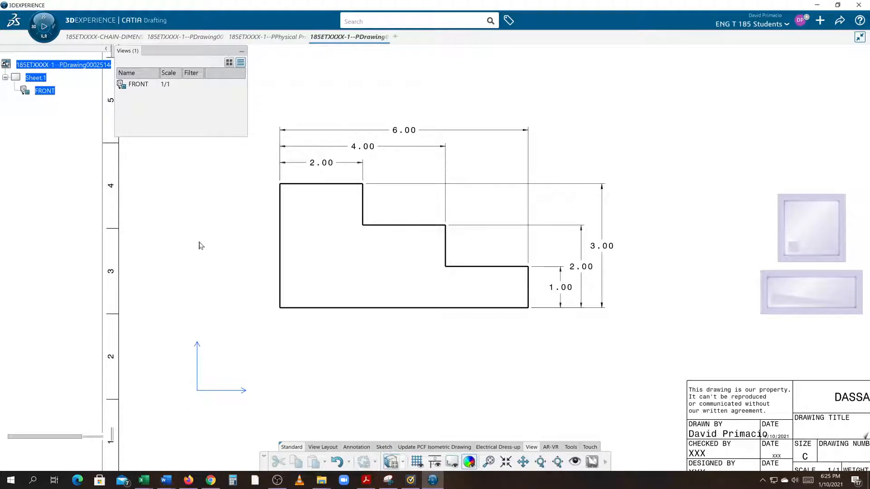
- Open the drawing's 3D data, dismiss the loading report and open the stair pad's Sketch.1 for editing
{"action": "right_click", "coordinate": [60, 68]}
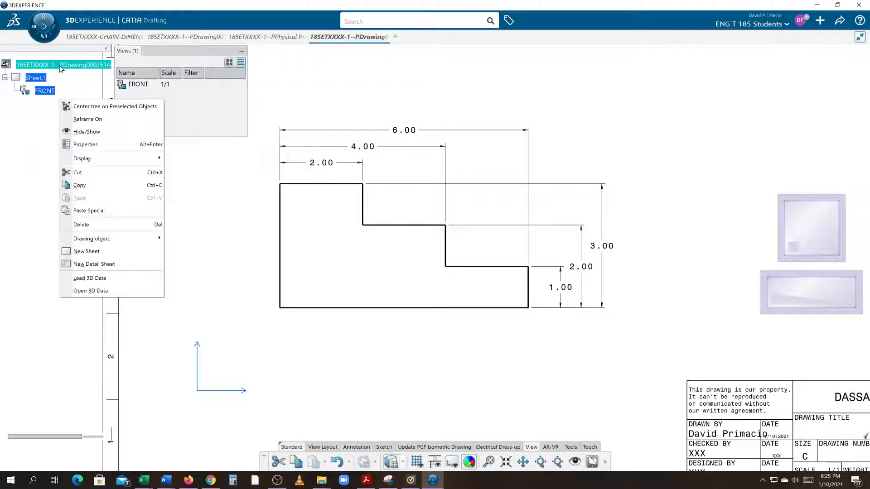
{"action": "left_click", "coordinate": [83, 294]}
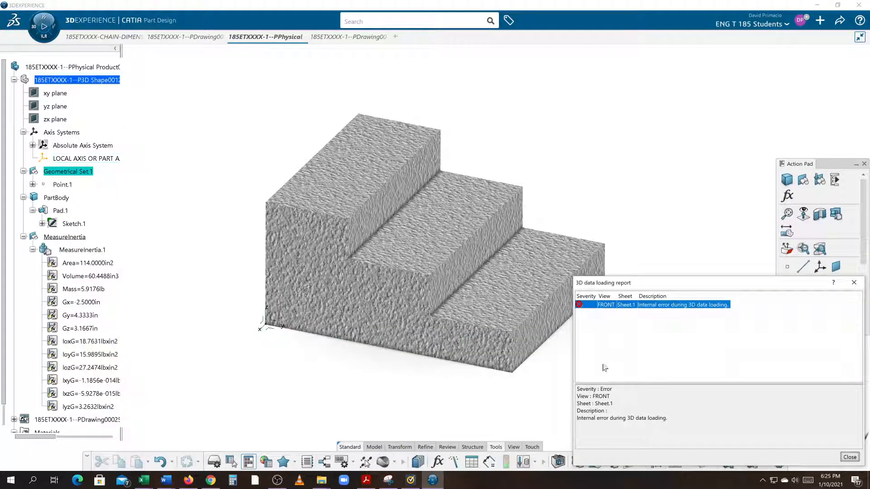
{"action": "left_click", "coordinate": [850, 457]}
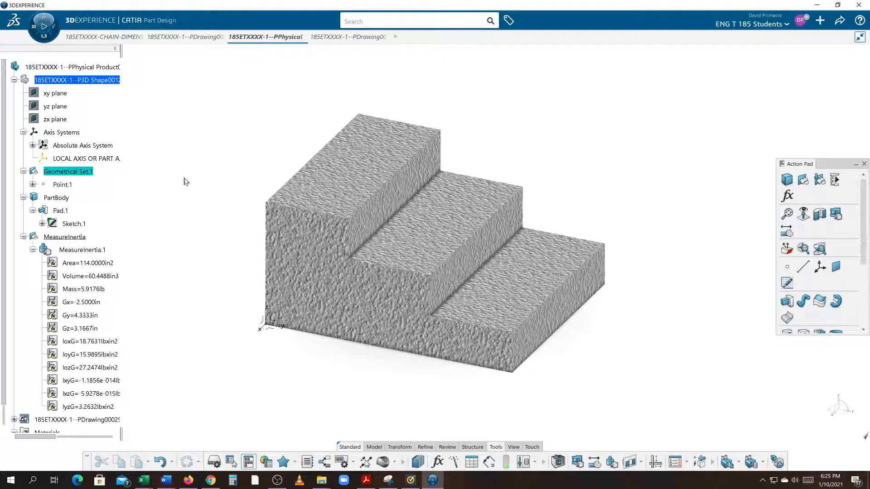
{"action": "left_click", "coordinate": [72, 224]}
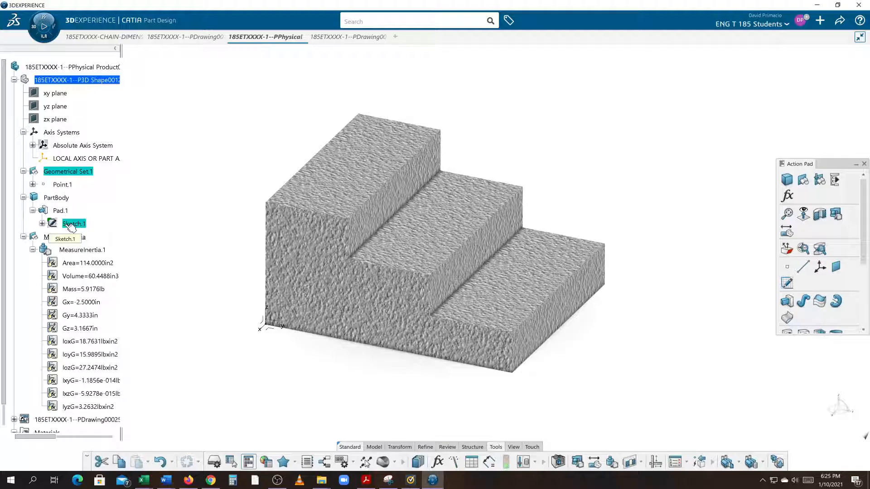
{"action": "double_click", "coordinate": [72, 224]}
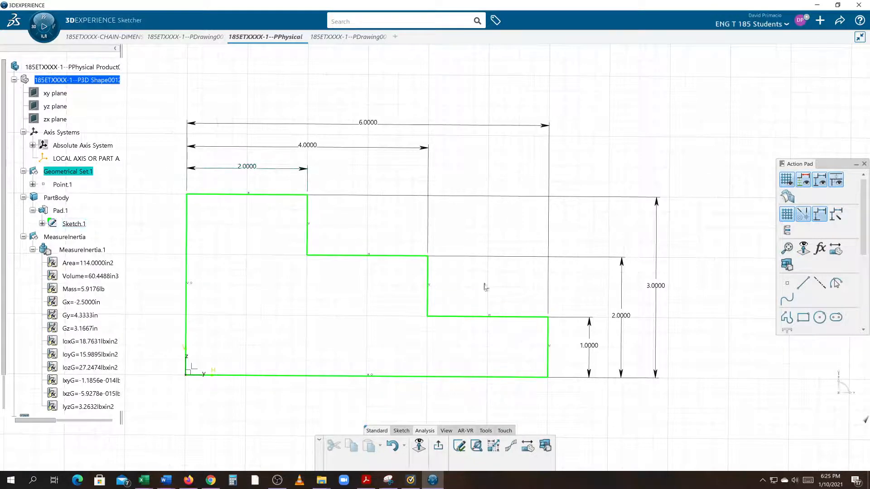
- Reposition the three horizontal sketch dimensions so they sit closely and evenly stacked above the stair profile
{"action": "left_click", "coordinate": [352, 151]}
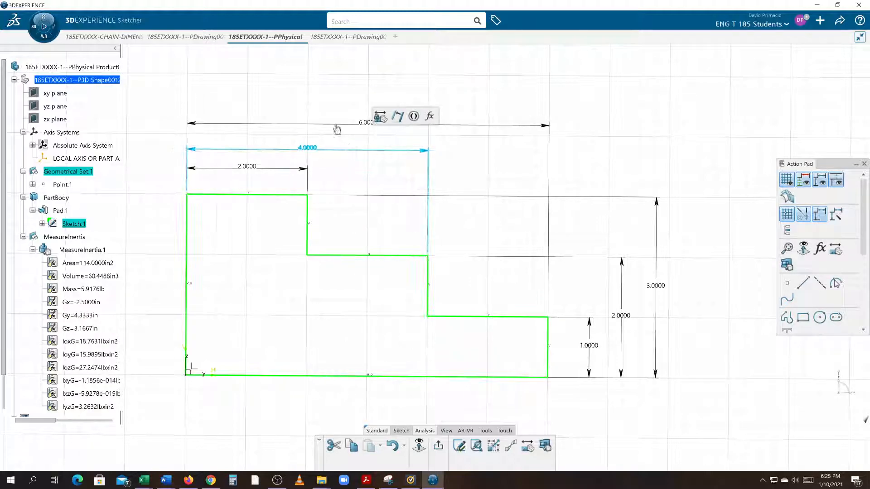
{"action": "left_click_drag", "start_coordinate": [335, 124], "coordinate": [345, 139]}
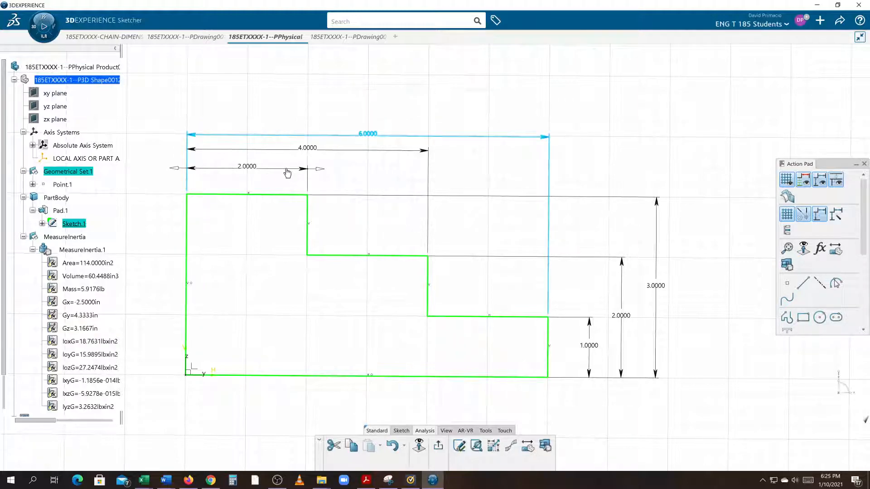
{"action": "left_click_drag", "start_coordinate": [286, 170], "coordinate": [292, 168]}
{"action": "left_click", "coordinate": [388, 181]}
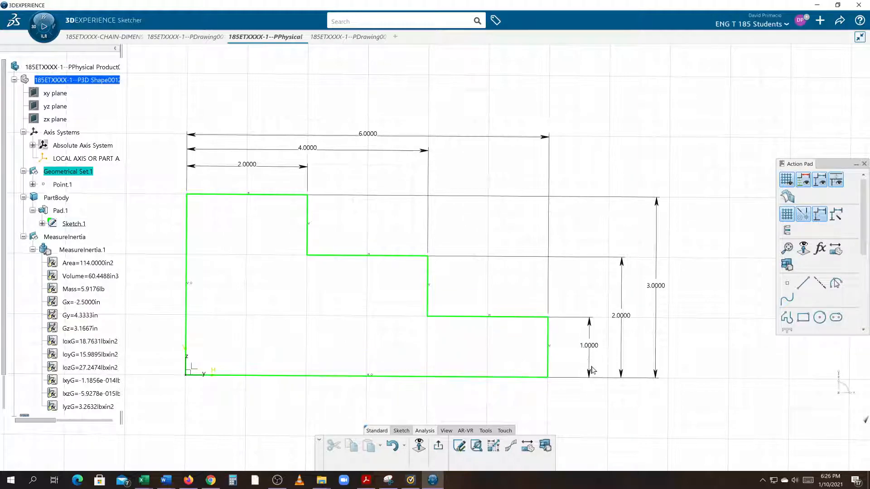
- Reposition the three vertical sketch dimensions so they are stacked more compactly and evenly beside the stair profile
{"action": "mouse_move", "coordinate": [589, 363]}
{"action": "left_mouse_down"}
{"action": "mouse_move", "coordinate": [657, 361]}
{"action": "mouse_move", "coordinate": [637, 358]}
{"action": "left_mouse_up"}
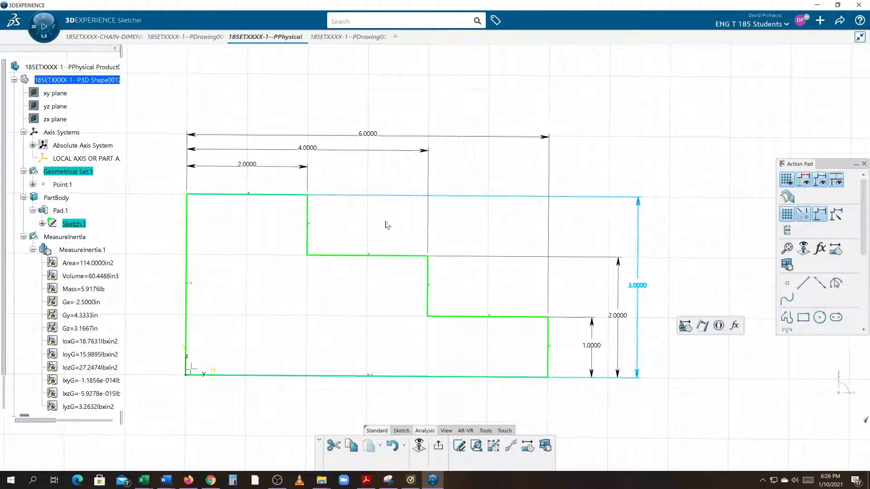
{"action": "left_click", "coordinate": [360, 88]}
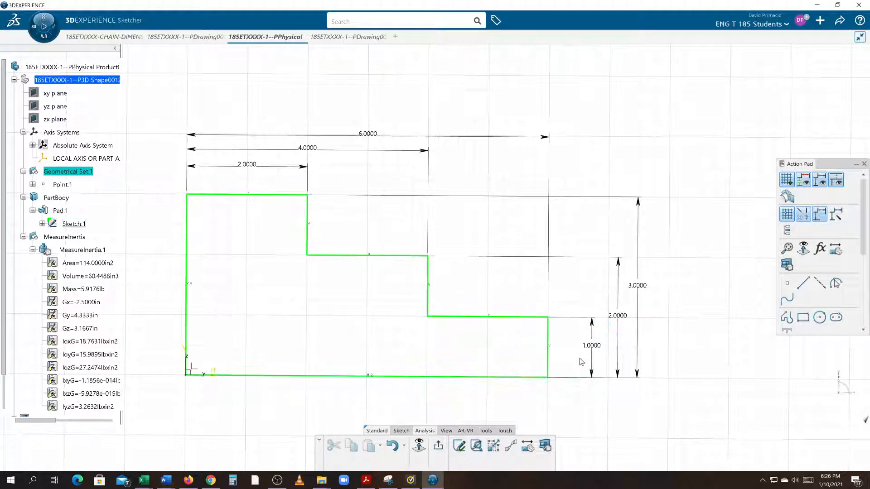
{"action": "left_click", "coordinate": [638, 357]}
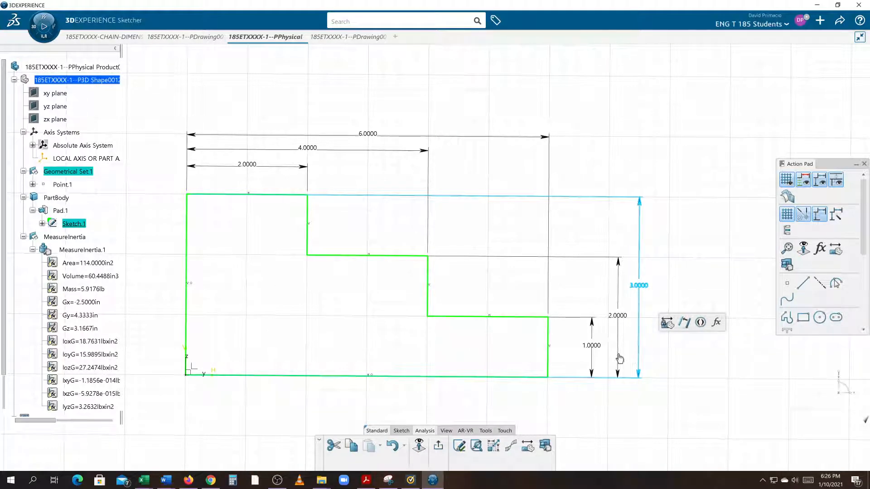
{"action": "left_click", "coordinate": [719, 243]}
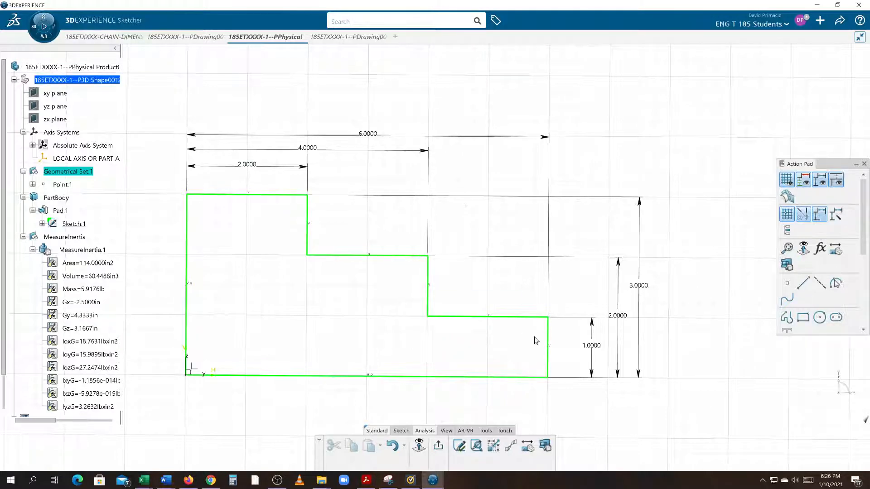
- Return to the front view drawing and review the complete sheet with its stacked dimensions and title block
{"action": "left_click", "coordinate": [331, 38]}
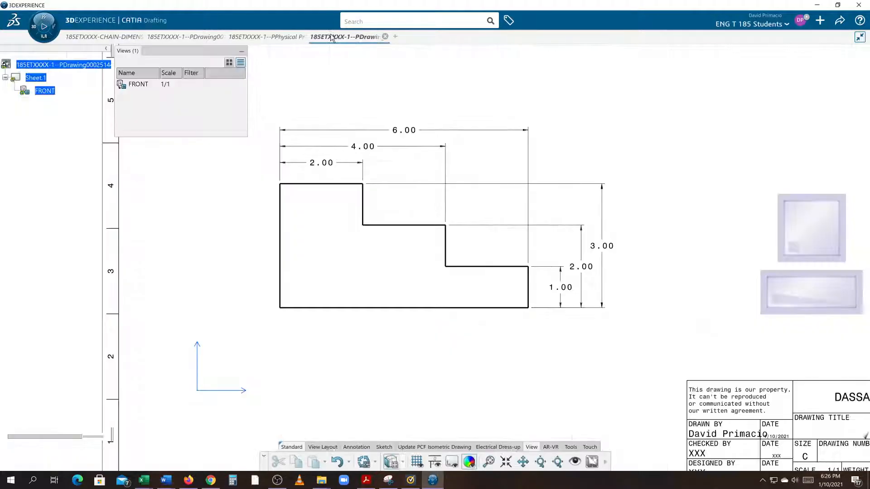
{"action": "mouse_move", "coordinate": [375, 341]}
{"action": "middle_mouse_down"}
{"action": "mouse_move", "coordinate": [449, 396]}
{"action": "mouse_move", "coordinate": [450, 413]}
{"action": "middle_mouse_up"}
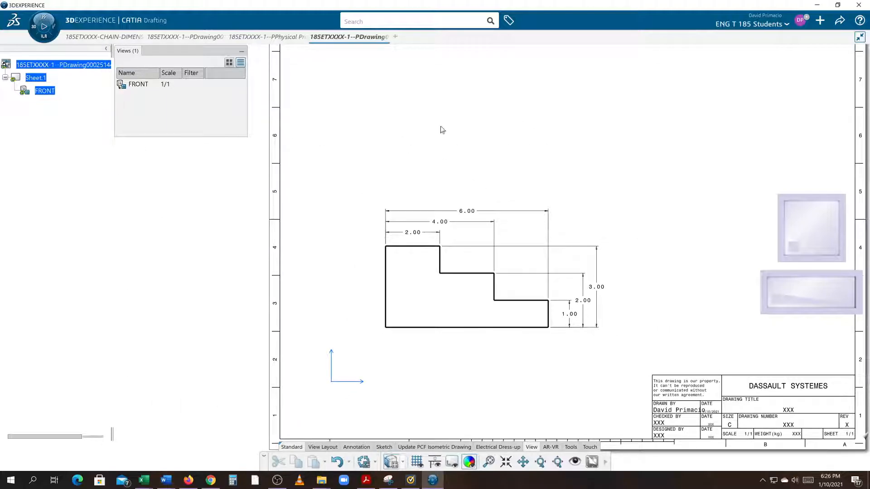
{"action": "scroll", "coordinate": [398, 161], "scroll_direction": "down", "scroll_amount": 4}
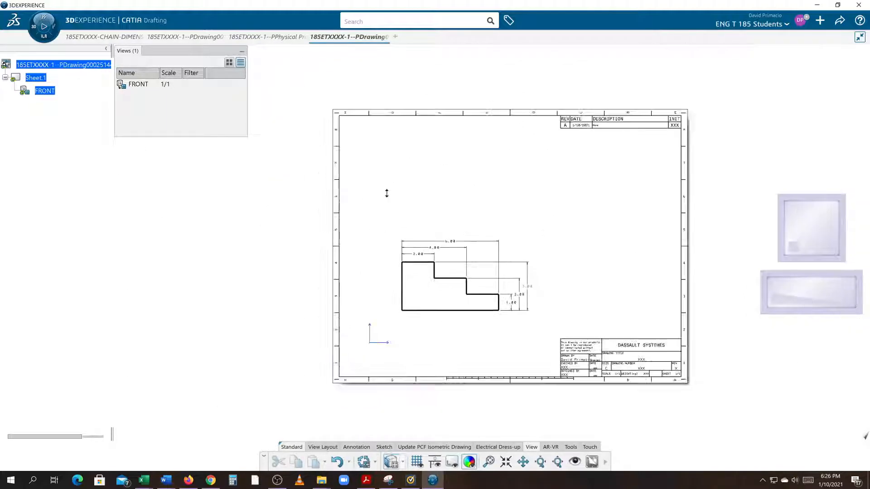
{"action": "scroll", "coordinate": [355, 199], "scroll_direction": "up", "scroll_amount": 4}
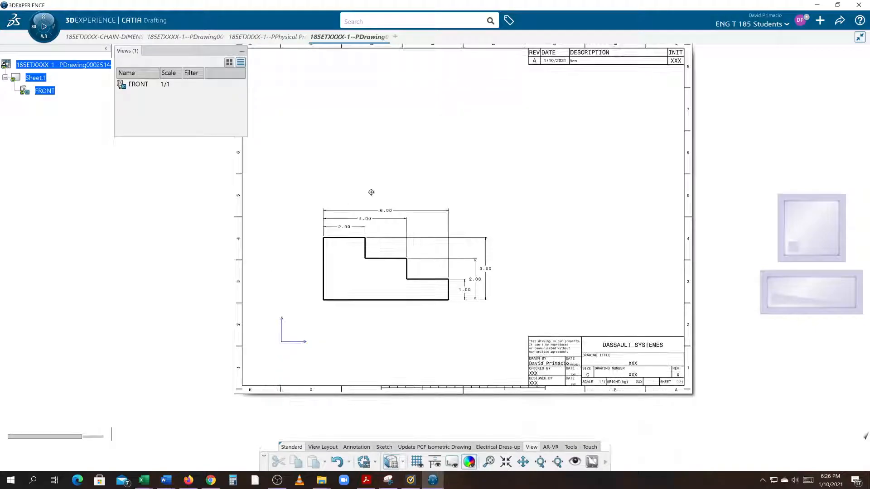
{"action": "scroll", "coordinate": [364, 221], "scroll_direction": "up", "scroll_amount": 2}
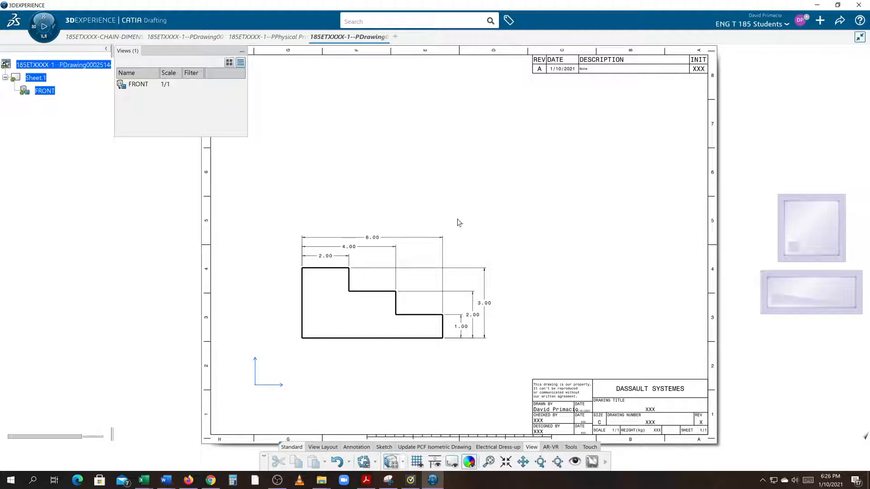
{"action": "left_click", "coordinate": [277, 479]}
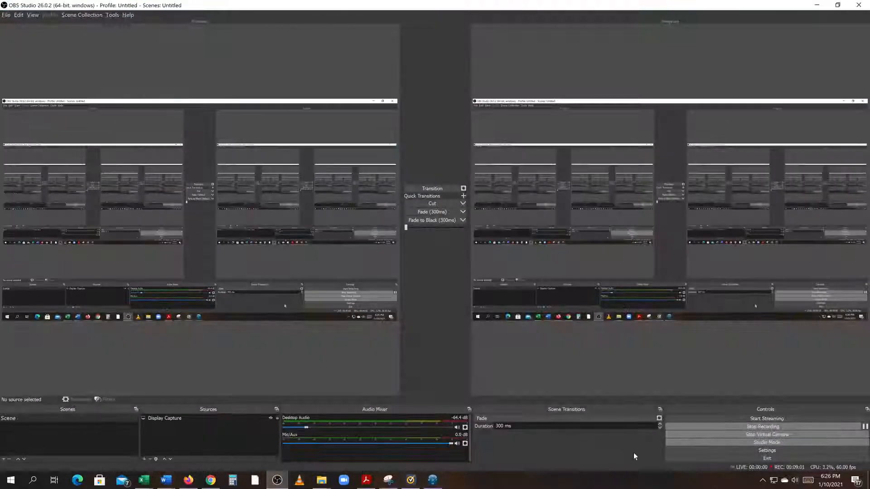